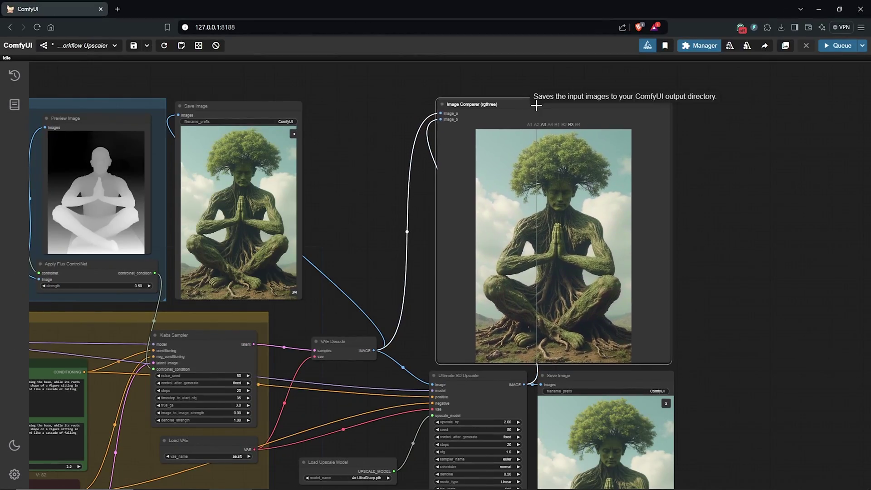
# Compare original and upscaled detail across the face with the Image Comparer divider
pyautogui.scroll(10, 535, 108)
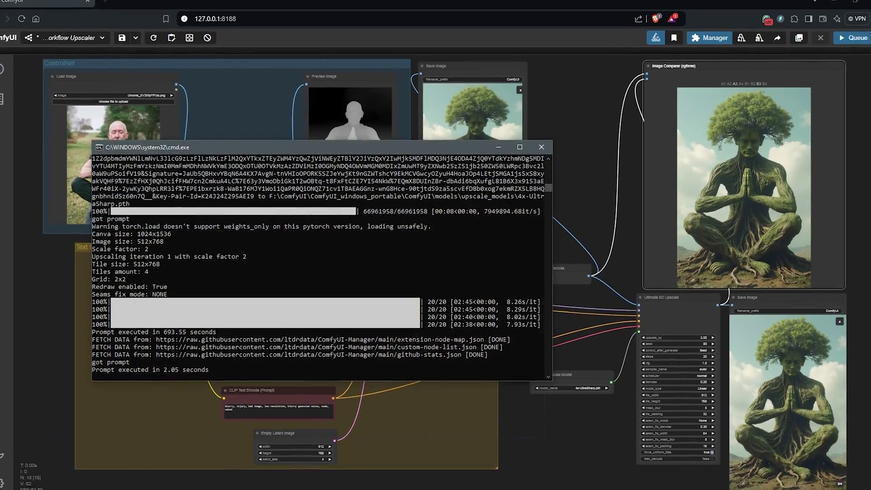
pyautogui.moveTo(223, 337); pyautogui.dragTo(161, 335)
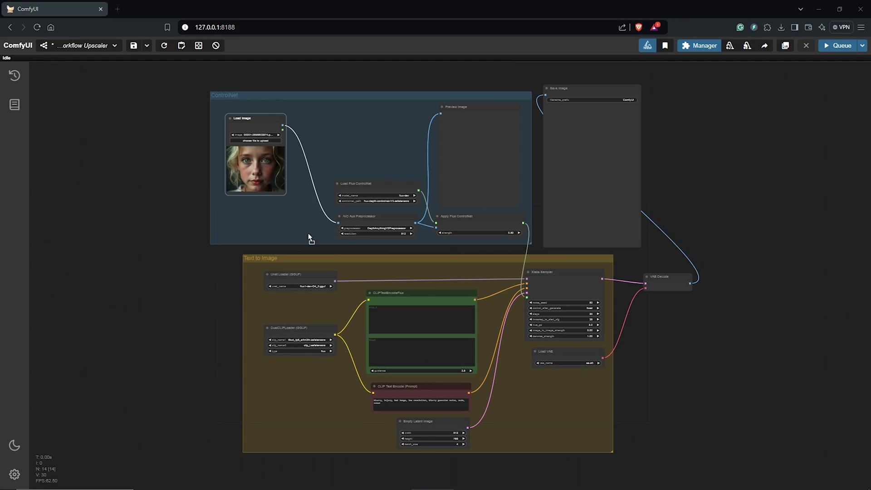
# Load the meditating man photo into Load Image and enlarge the loader node
pyautogui.moveTo(265, 180); pyautogui.dragTo(265, 180)
pyautogui.scroll(5, 265, 180)
pyautogui.moveTo(295, 350); pyautogui.dragTo(362, 363)
pyautogui.moveTo(294, 167); pyautogui.dragTo(278, 148)
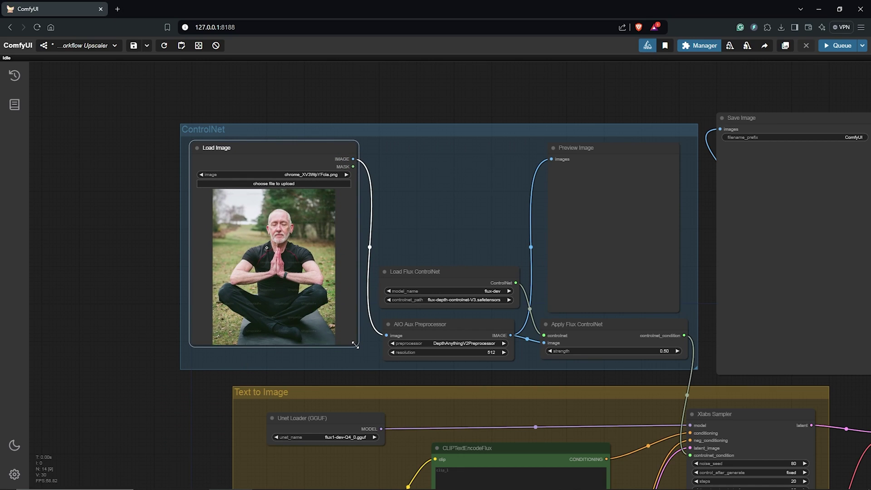
pyautogui.moveTo(348, 343); pyautogui.dragTo(363, 359)
# Set the AIO Aux Preprocessor to DepthAnythingV2Preprocessor
pyautogui.moveTo(435, 227); pyautogui.dragTo(383, 227)
pyautogui.scroll(8, 382, 291)
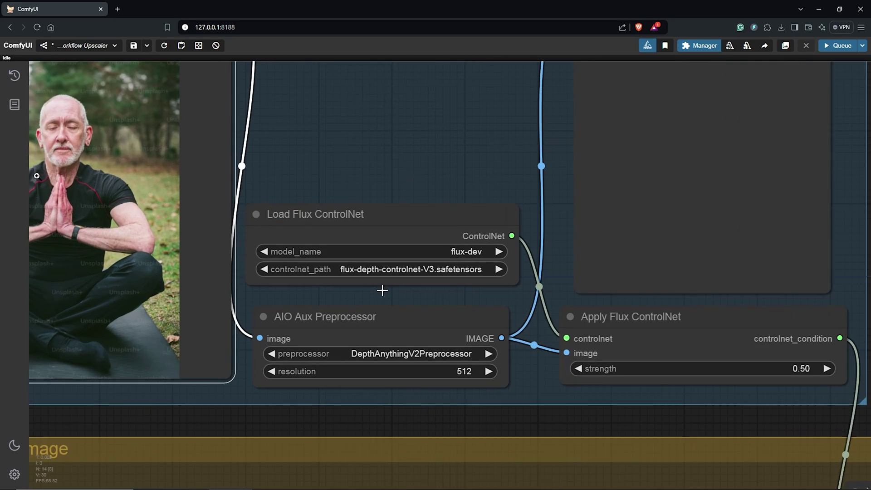
pyautogui.moveTo(377, 322); pyautogui.dragTo(396, 311)
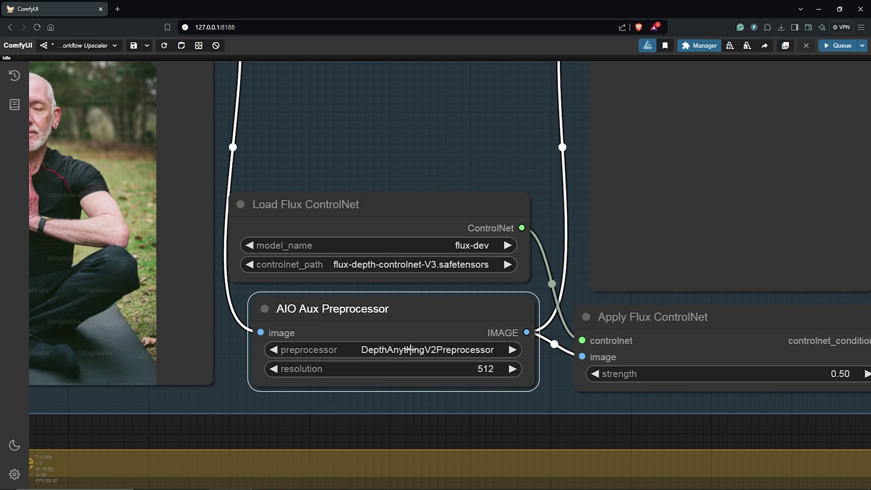
pyautogui.click(396, 349)
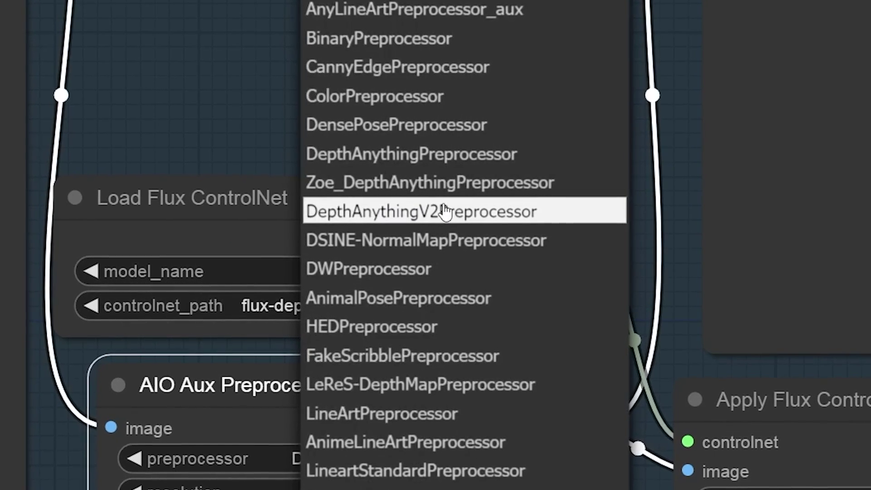
pyautogui.click(417, 213)
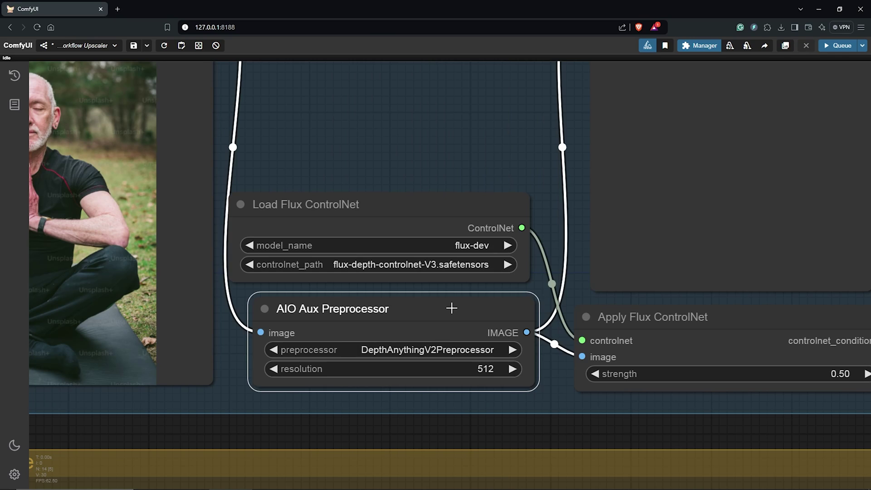
pyautogui.moveTo(451, 308); pyautogui.dragTo(443, 308)
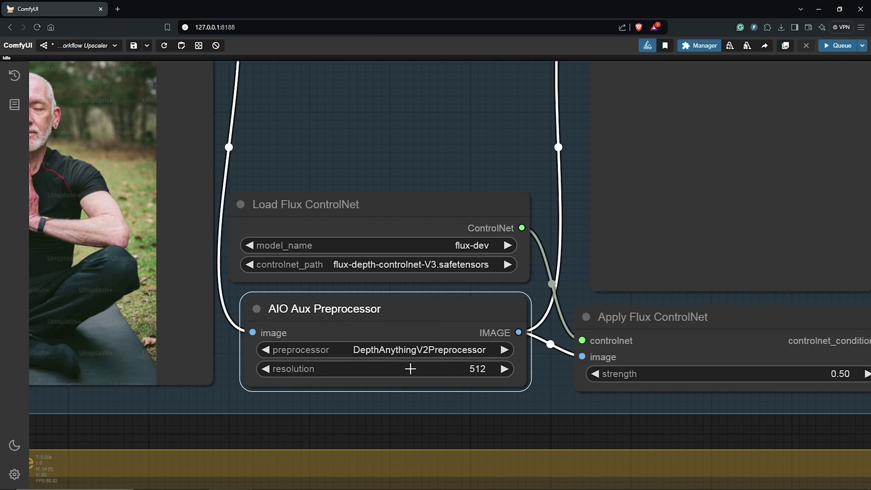
# Load the flux-depth-controlnet-V3 model with flux-dev as the ControlNet base model
pyautogui.moveTo(403, 216)
pyautogui.mouseDown()
pyautogui.moveTo(403, 195)
pyautogui.moveTo(406, 209)
pyautogui.mouseUp()
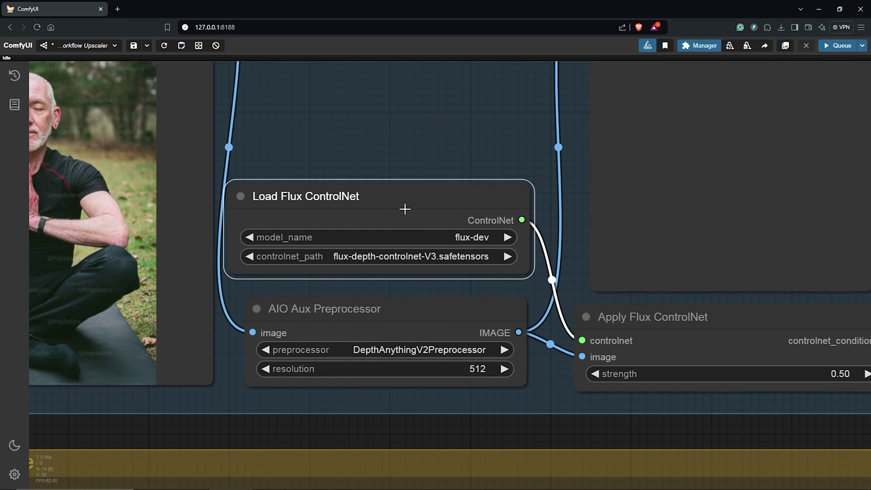
pyautogui.click(462, 236)
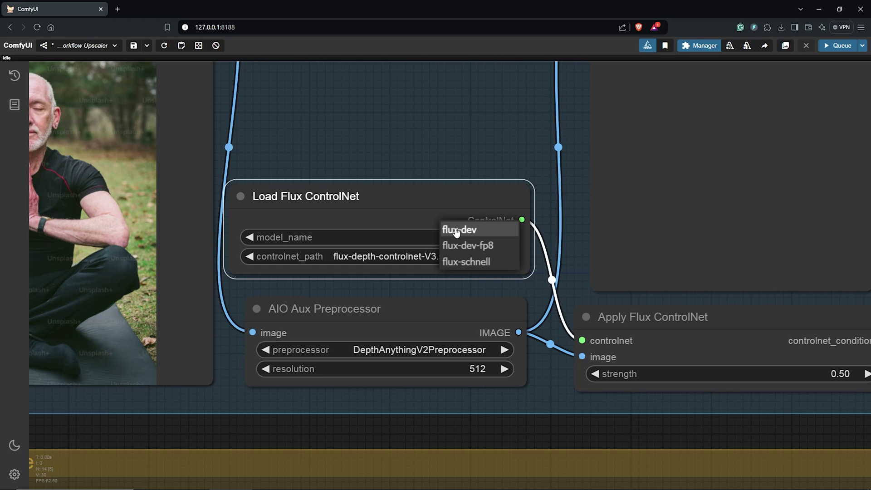
pyautogui.click(458, 231)
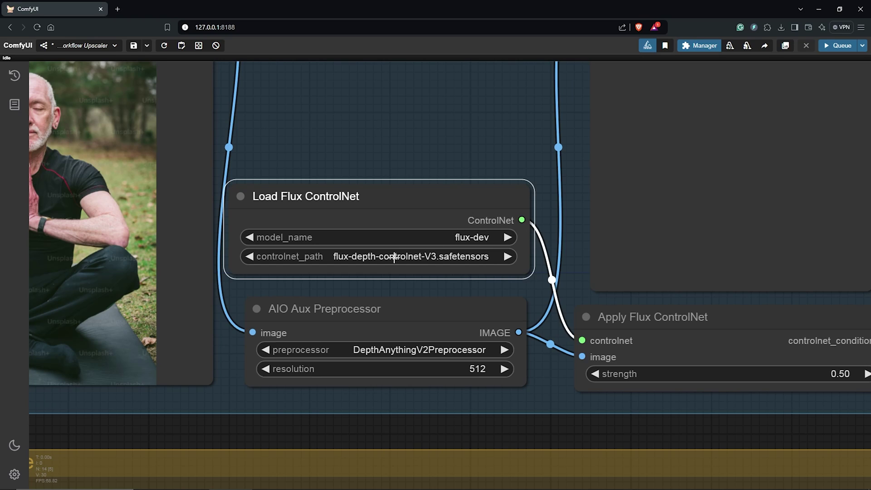
pyautogui.click(421, 258)
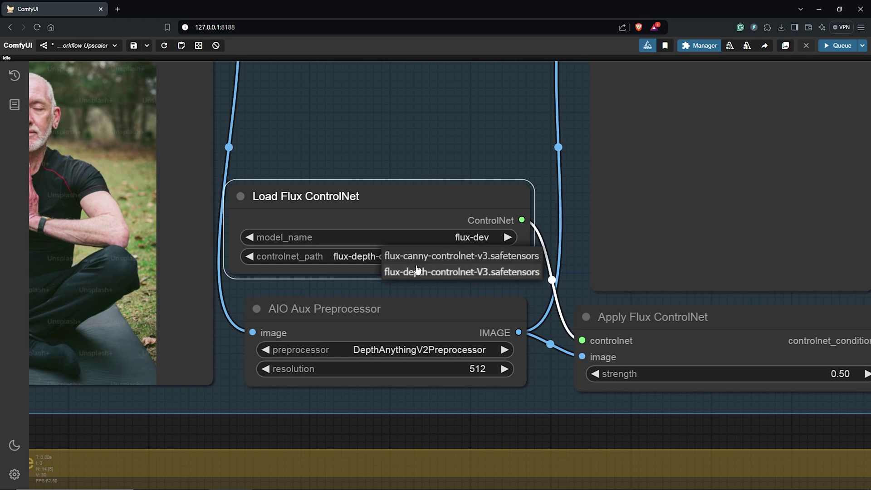
pyautogui.click(469, 273)
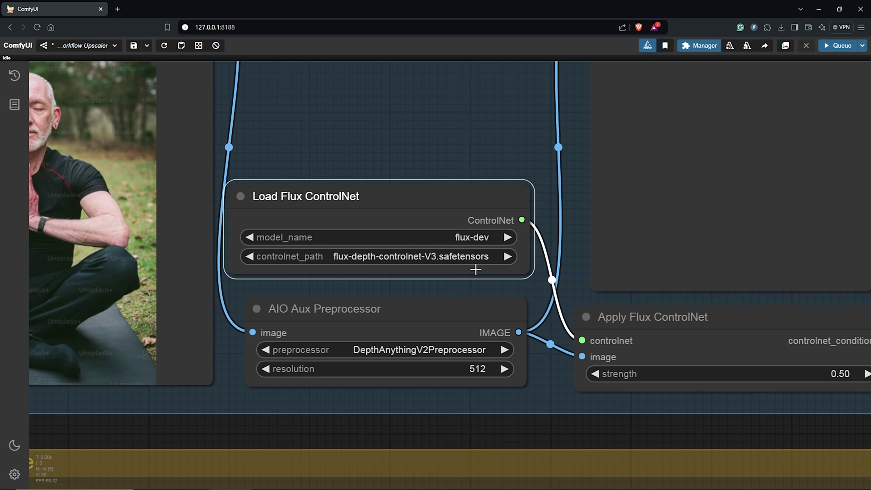
# Keep the Apply Flux ControlNet strength at 0.50 and bring Preview and Save Image into view
pyautogui.scroll(-1, 499, 278)
pyautogui.moveTo(548, 373); pyautogui.dragTo(391, 344)
pyautogui.click(527, 288)
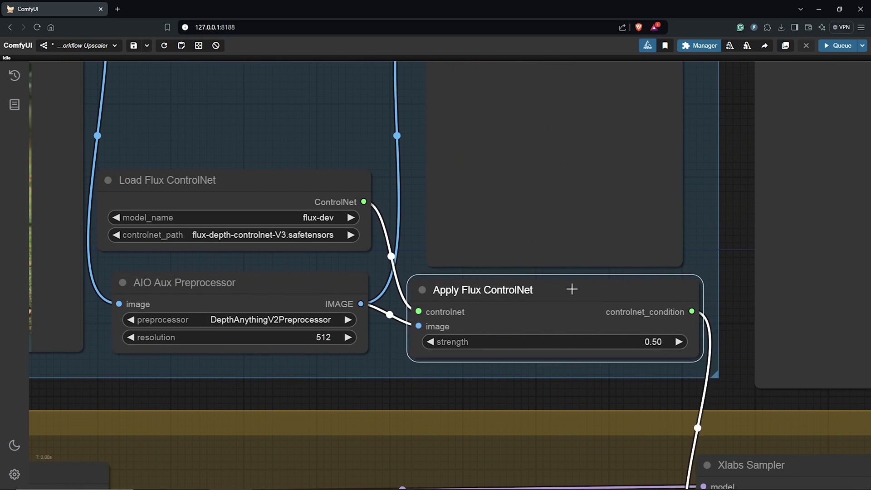
pyautogui.click(647, 341)
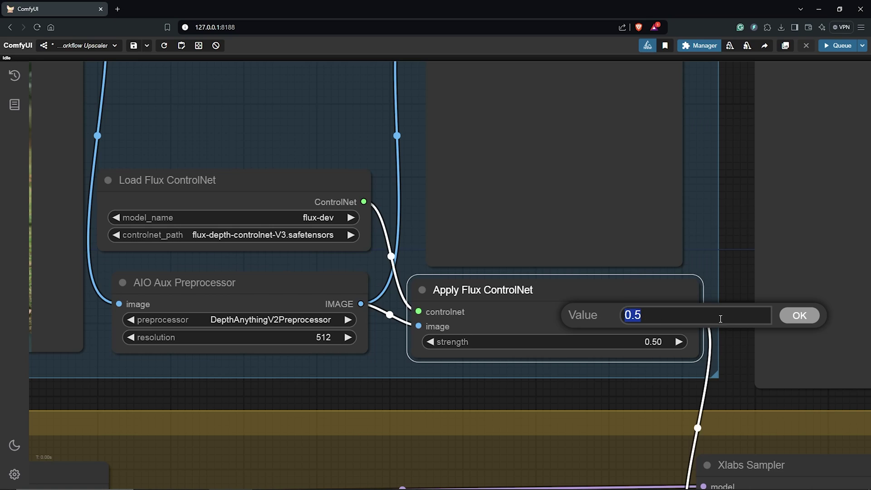
pyautogui.click(806, 318)
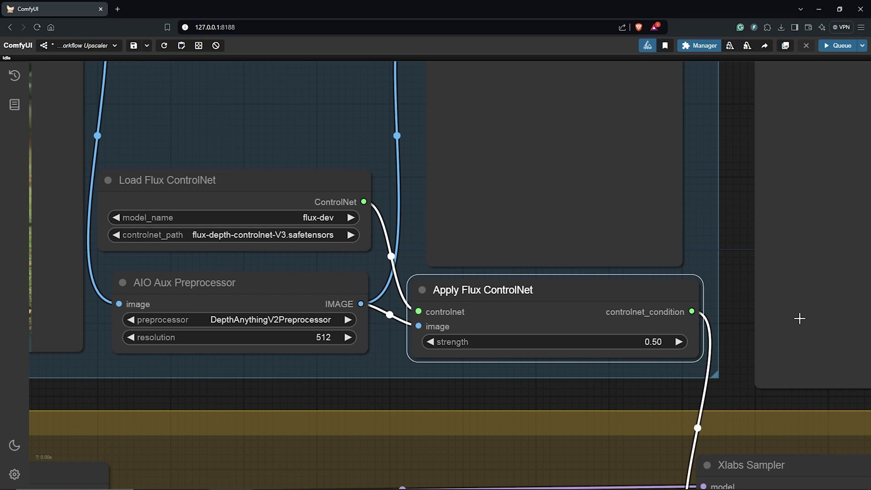
pyautogui.scroll(-2, 666, 290)
pyautogui.moveTo(731, 199); pyautogui.dragTo(744, 303)
pyautogui.moveTo(621, 136)
pyautogui.mouseDown()
pyautogui.moveTo(630, 127)
pyautogui.moveTo(622, 124)
pyautogui.moveTo(627, 133)
pyautogui.mouseUp()
# Bypass all nodes in the Text to Image group
pyautogui.scroll(-8, 621, 130)
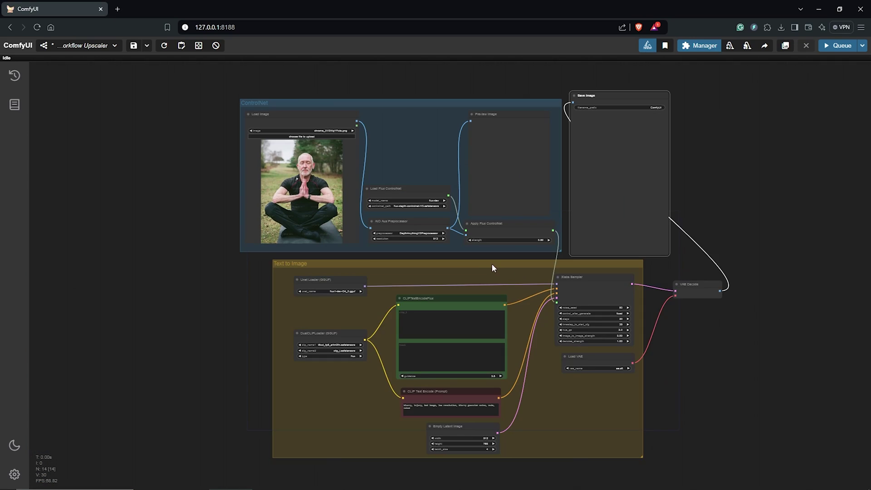
pyautogui.rightClick(489, 264)
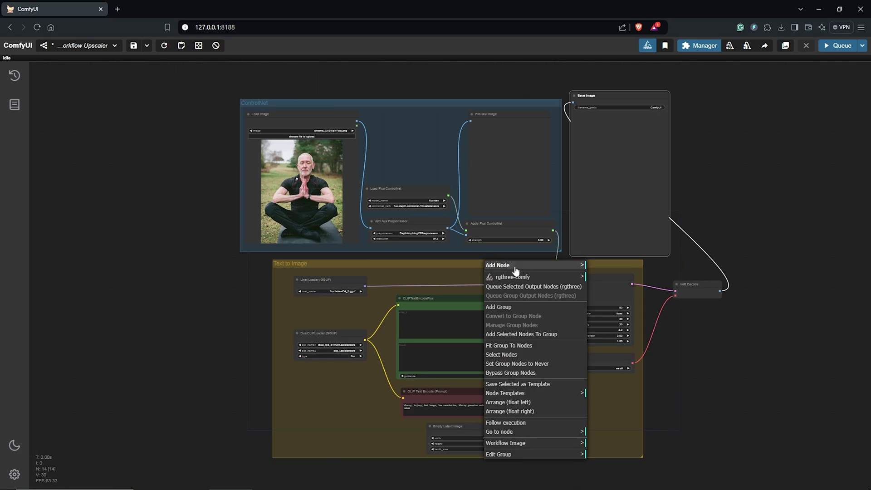
pyautogui.click(517, 374)
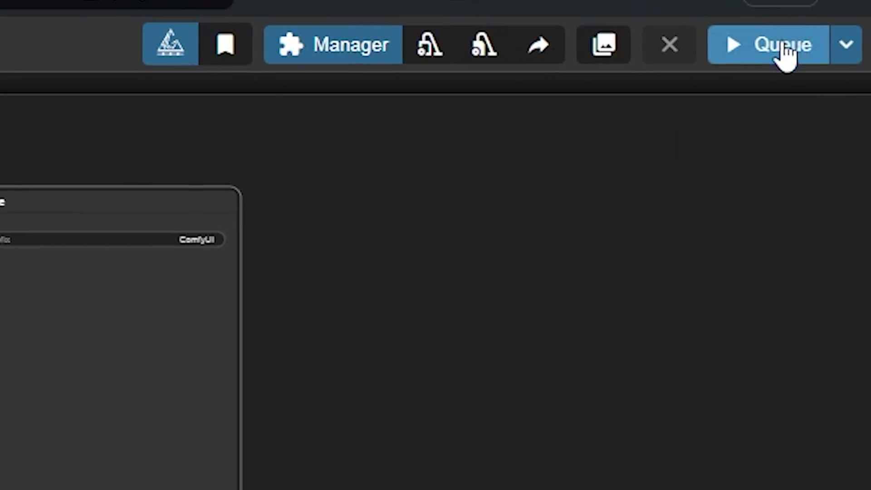
# Queue the workflow to produce the meditating man's depth map preview
pyautogui.click(784, 46)
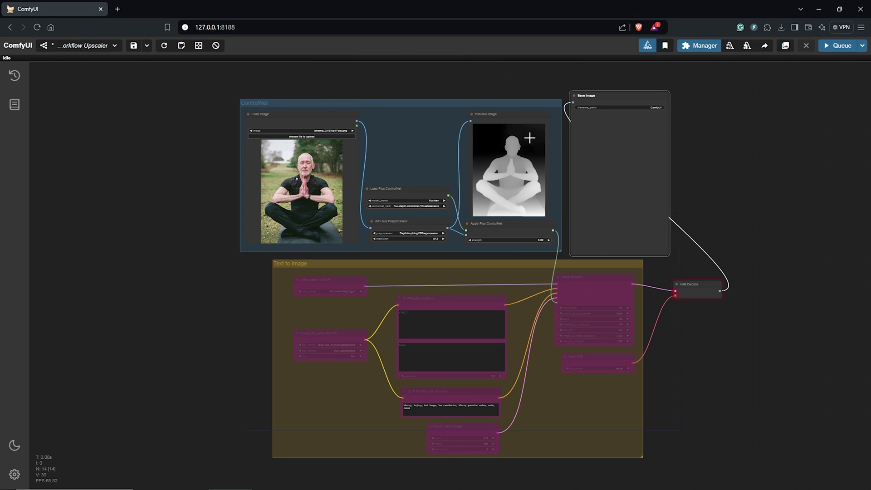
pyautogui.scroll(3, 529, 138)
pyautogui.moveTo(119, 310); pyautogui.dragTo(201, 274)
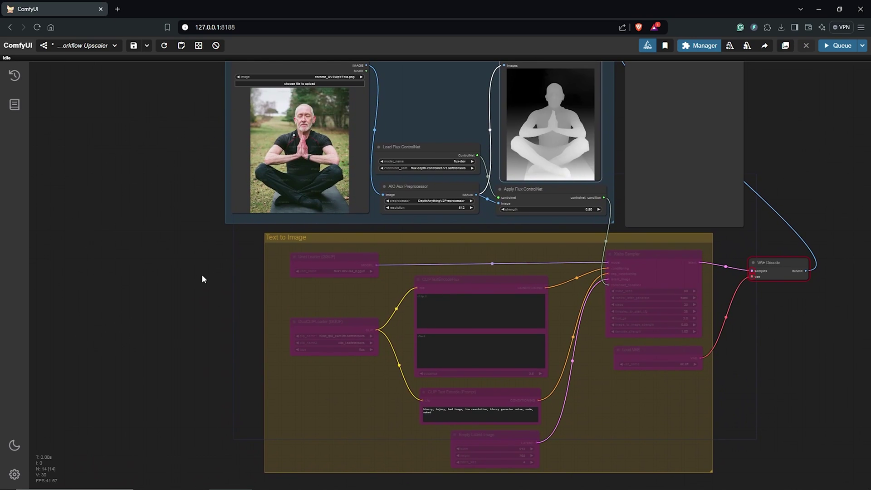
pyautogui.scroll(-2, 228, 274)
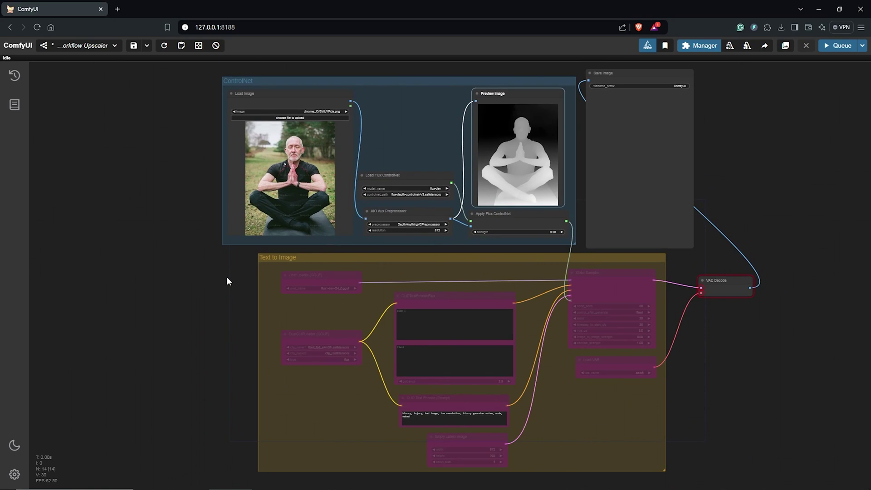
# Set the Text to Image group nodes to Never, then back to Always
pyautogui.rightClick(452, 258)
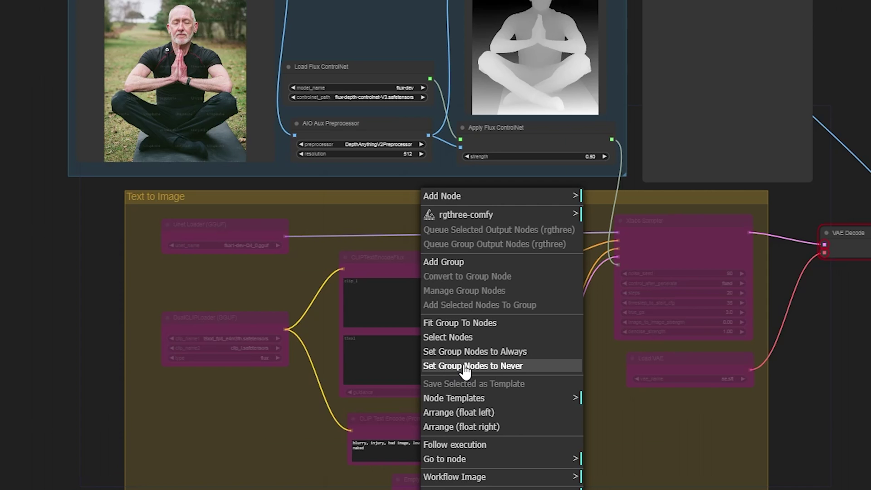
pyautogui.click(477, 366)
pyautogui.rightClick(489, 259)
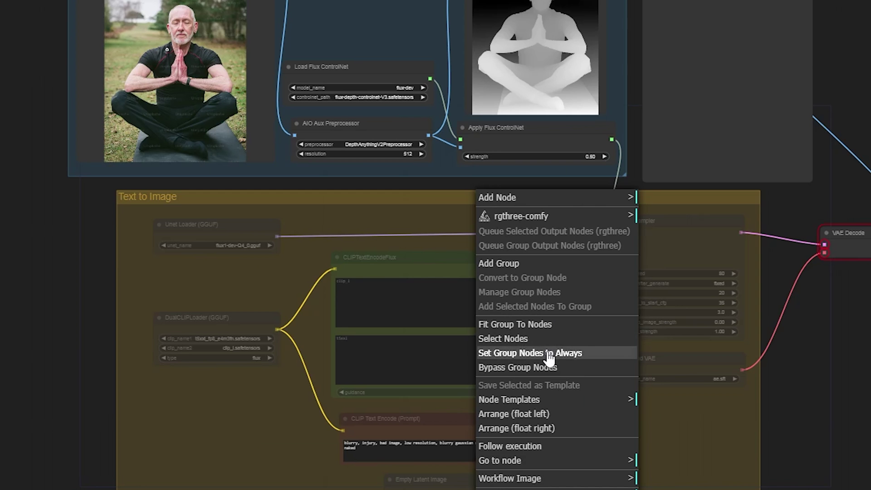
pyautogui.click(547, 353)
# Keep the DualCLIPLoader type set to flux
pyautogui.click(237, 226)
pyautogui.scroll(1, 242, 278)
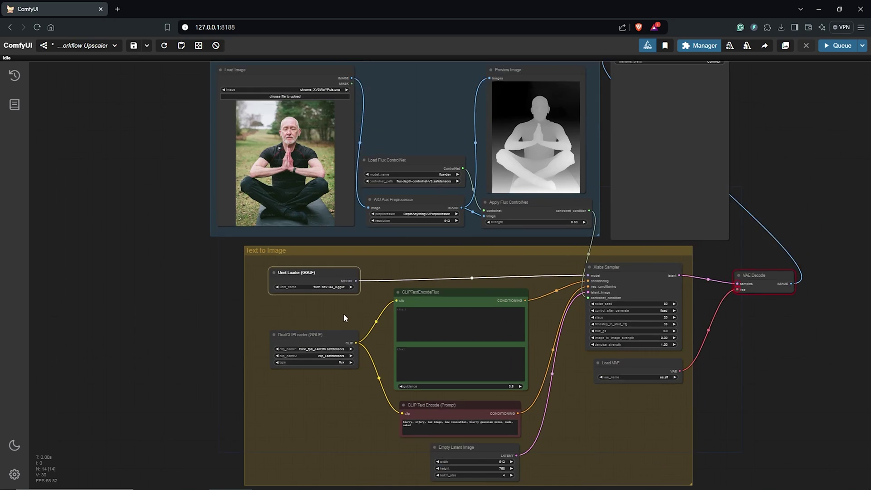
pyautogui.scroll(8, 339, 304)
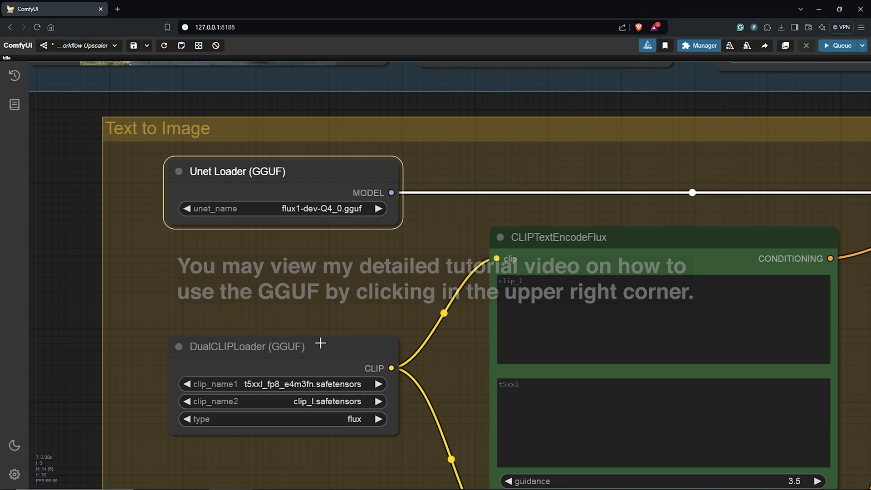
pyautogui.moveTo(321, 345); pyautogui.dragTo(322, 339)
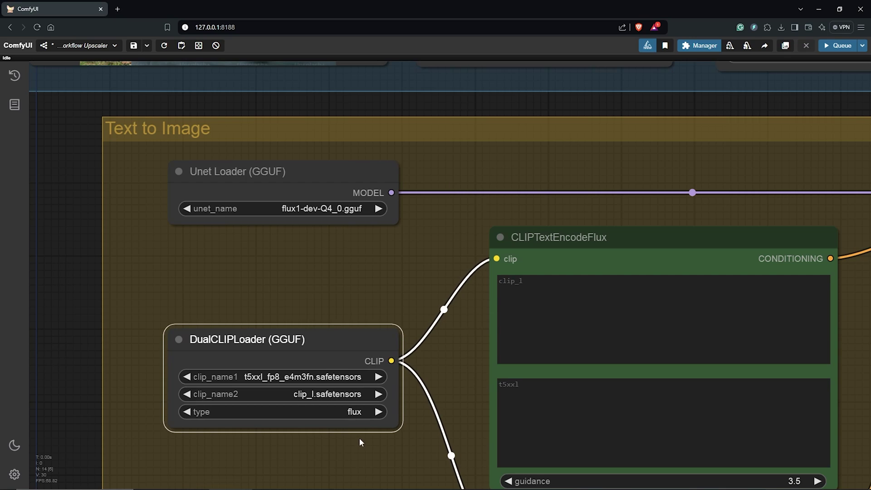
pyautogui.scroll(-3, 361, 444)
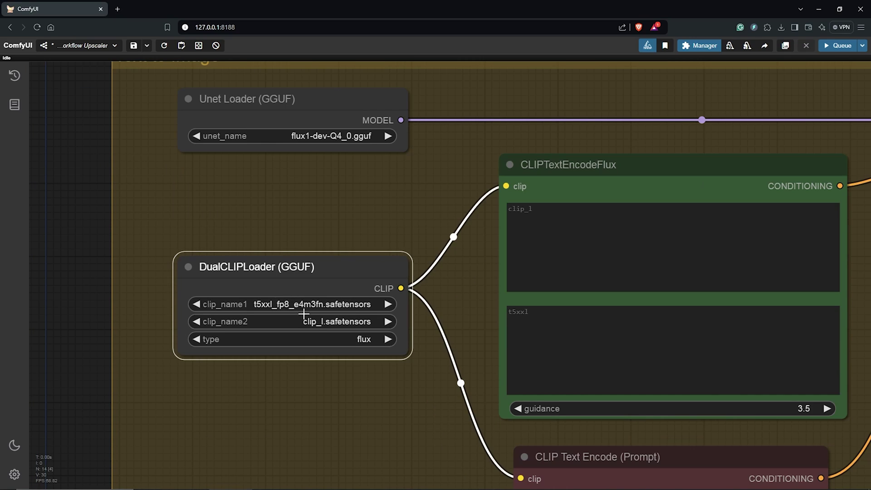
pyautogui.click(362, 341)
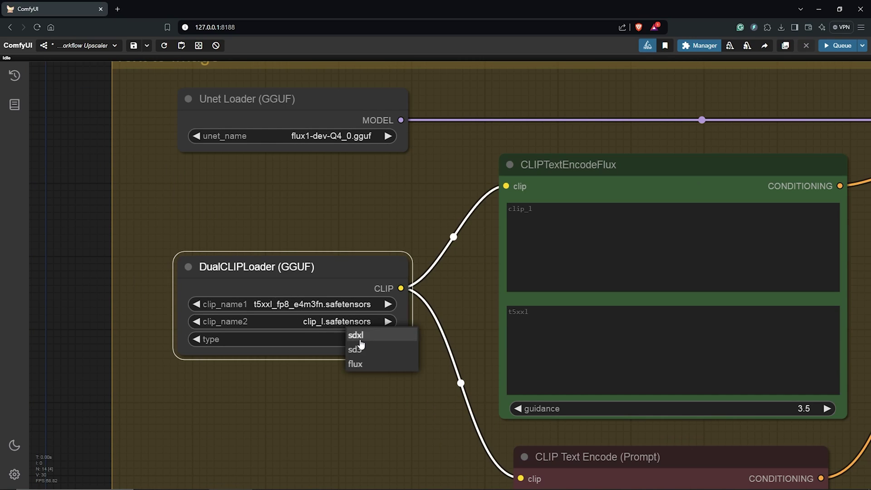
pyautogui.click(361, 365)
# Enter the 'An ancient tree grows in reverse…' prompt in clip_l and paste it into t5xxl
pyautogui.moveTo(350, 357); pyautogui.dragTo(266, 396)
pyautogui.scroll(-1, 265, 397)
pyautogui.click(444, 211)
pyautogui.write('An ancient tr')
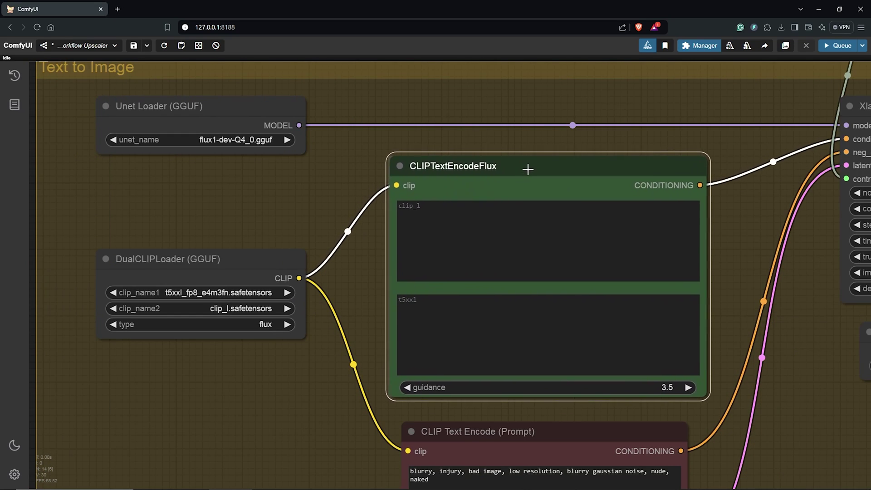
pyautogui.write('ee grows in reverse, its branches forming the base, while its roots stre')
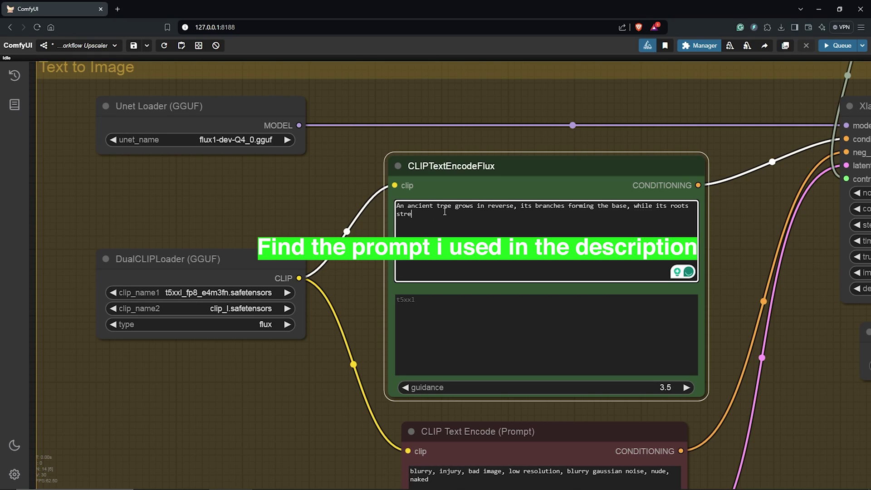
pyautogui.write('tch upward into the sky, intertwining into the shape of a figure sitting in the Lotus posi')
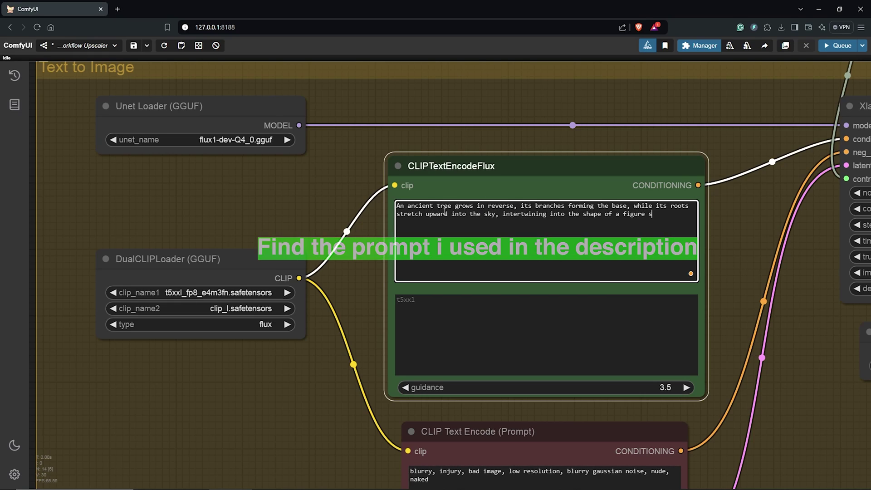
pyautogui.hotkey('ctrl', 'a')
pyautogui.write('An ancient tree grows in reverse, its branches forming the base, while its roots stretch upward into the sky, intertwining into the shape of a figure sitting in the Lotus Position. The tree’s leaves flutter upward like a cascade of falling water, defying the natural order of growth.')
pyautogui.click(435, 310)
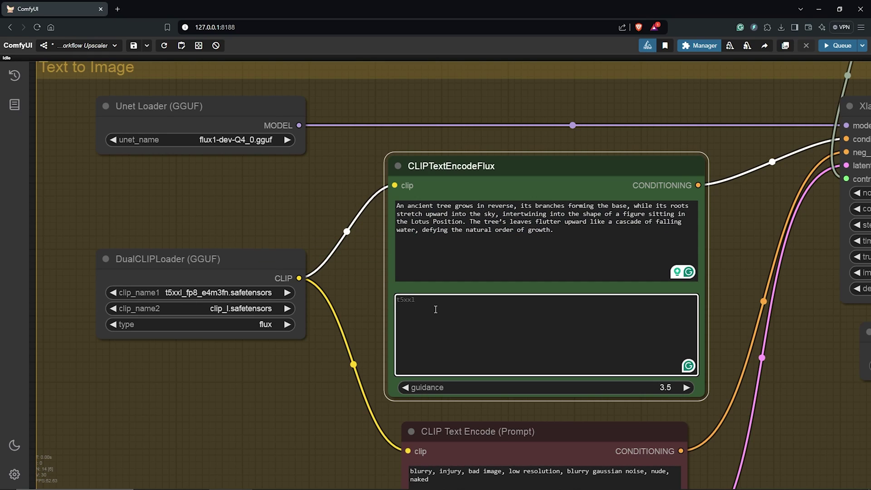
pyautogui.write('An ancient tree grows in reverse, its branches forming the base, while its roots stretch upward into the sky, intertwining into the shape of a figure sitting in the Lotus Position. The tree’s leaves flutter upward like a cascade of falling water, defying the natural order of growth.')
# Check that Empty Latent Image batch_size is 4
pyautogui.scroll(-5, 671, 220)
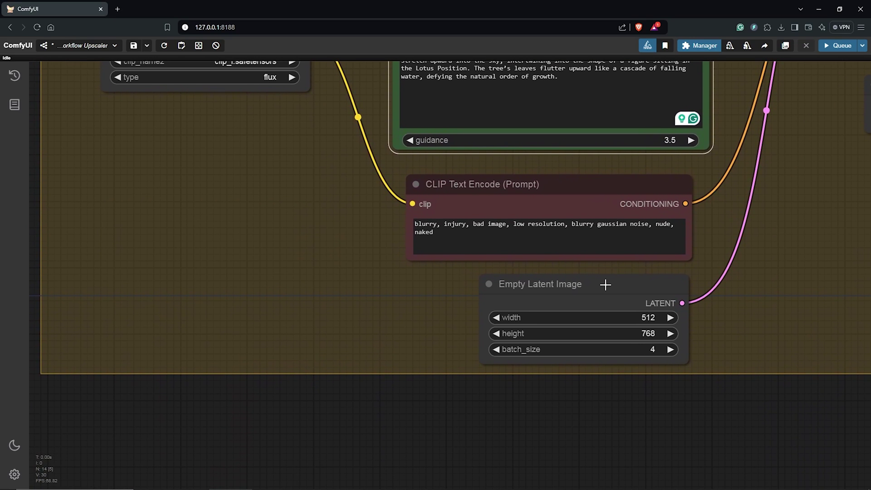
pyautogui.click(601, 284)
pyautogui.moveTo(600, 284); pyautogui.dragTo(610, 283)
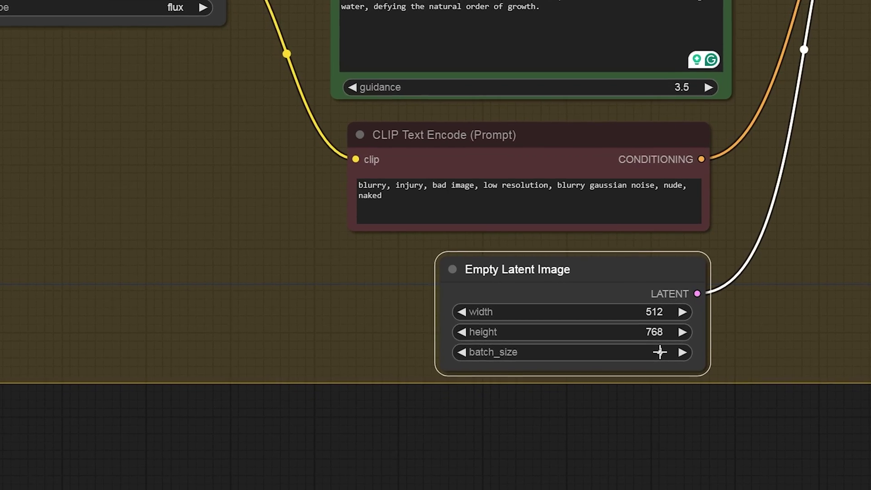
pyautogui.click(652, 356)
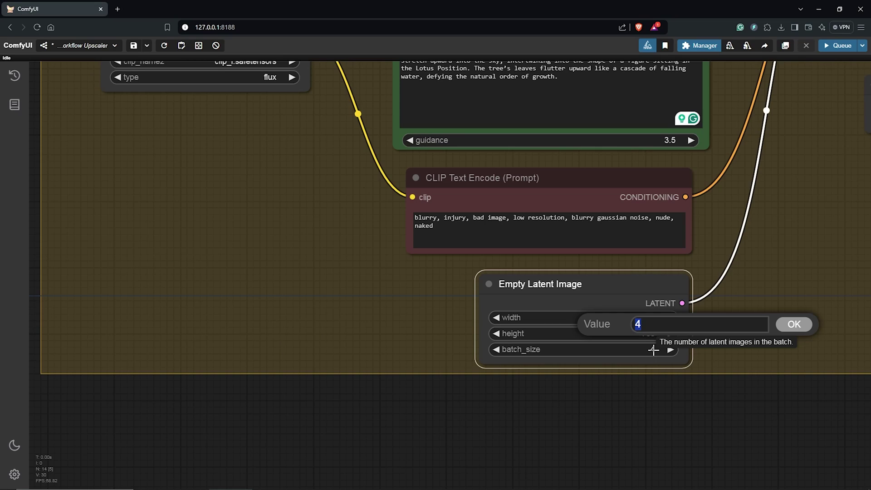
# Queue the workflow and bring Save Image's four generated tree figures into view
pyautogui.scroll(-8, 776, 266)
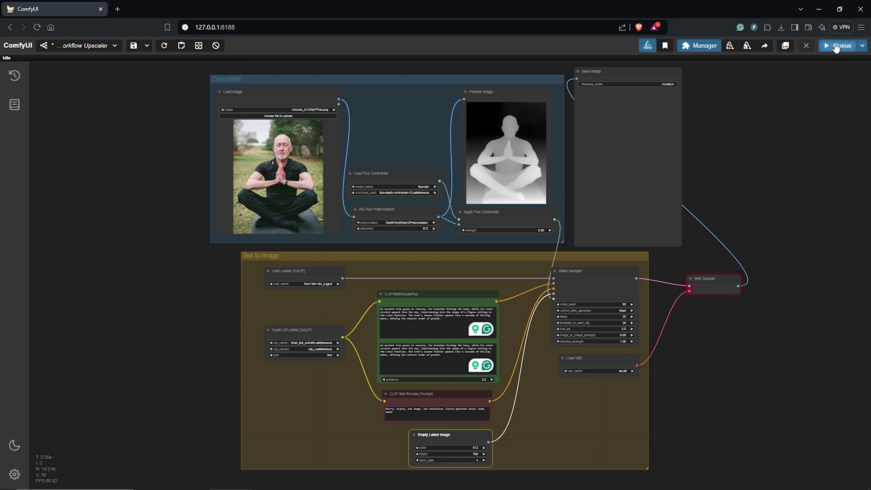
pyautogui.click(760, 45)
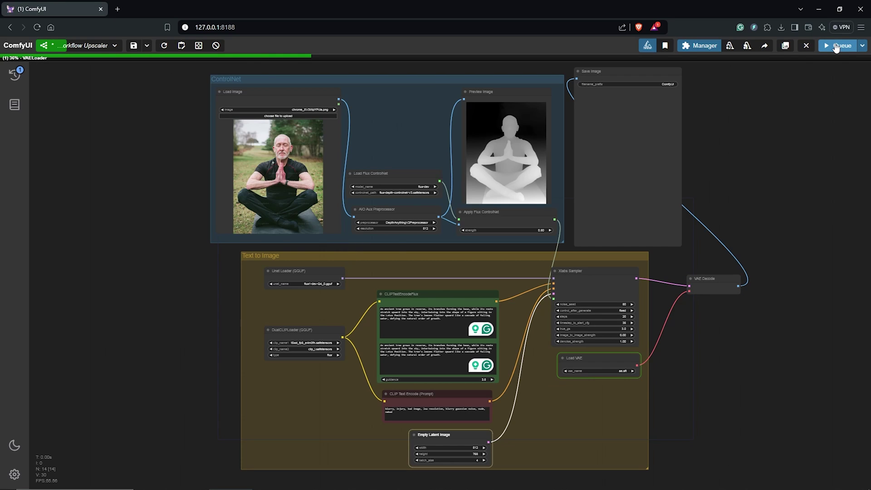
pyautogui.scroll(5, 736, 428)
pyautogui.scroll(5, 736, 428)
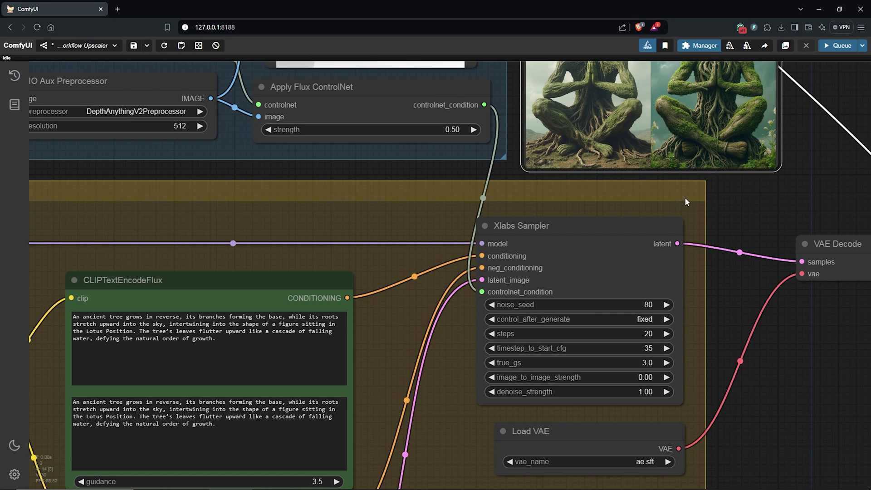
pyautogui.moveTo(730, 222); pyautogui.dragTo(661, 372)
pyautogui.moveTo(715, 148); pyautogui.dragTo(820, 281)
pyautogui.scroll(-2, 740, 285)
# Enlarge the bottom-left tree figure, zoom into its face, then zoom back out
pyautogui.scroll(2, 820, 278)
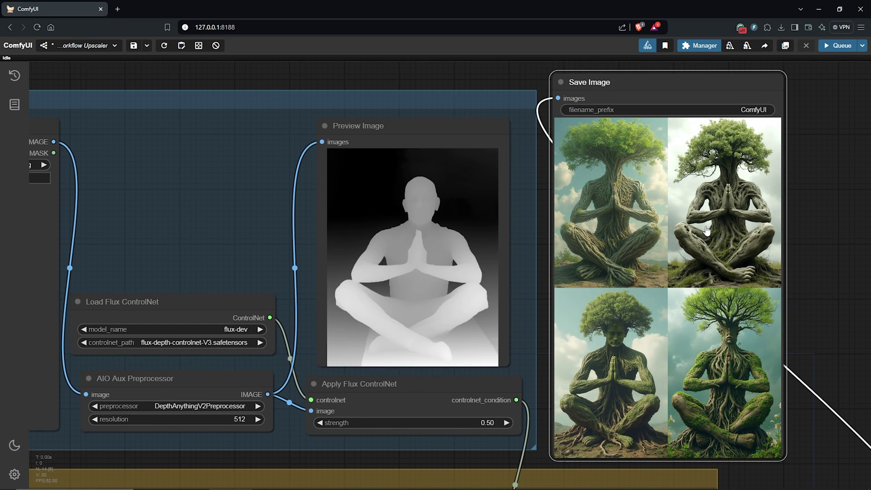
pyautogui.click(622, 370)
pyautogui.scroll(10, 740, 218)
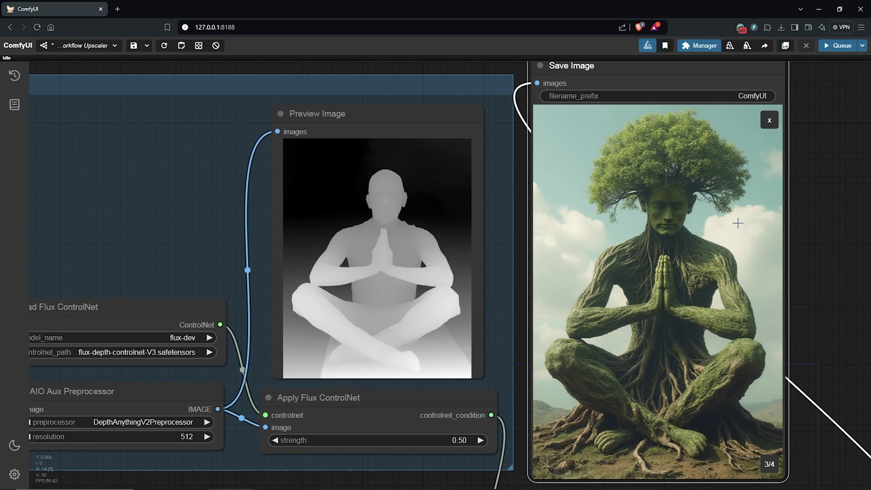
pyautogui.scroll(8, 641, 195)
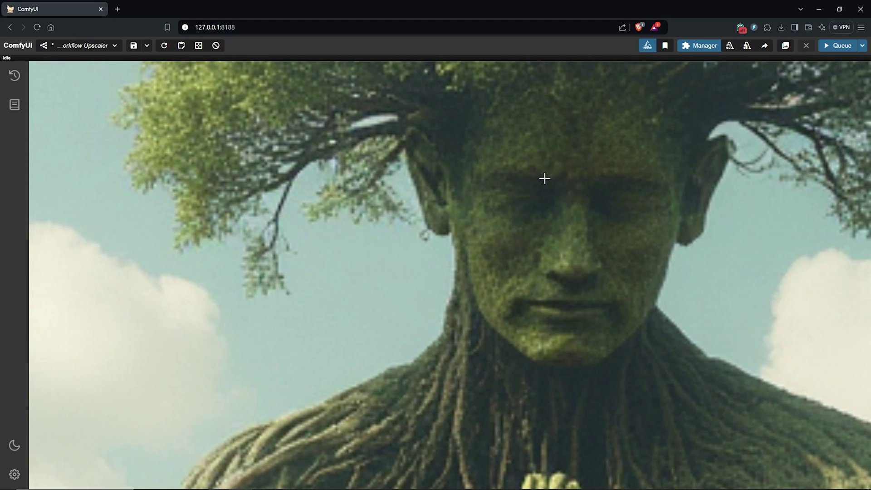
pyautogui.scroll(3, 622, 171)
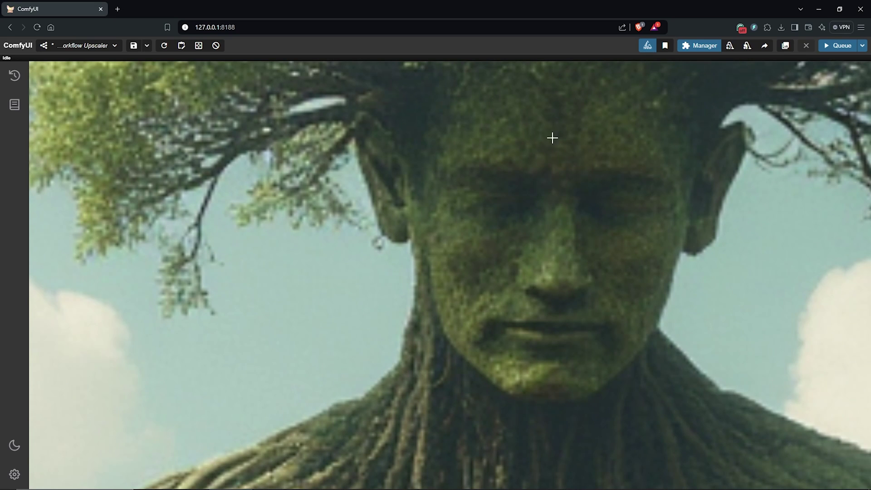
pyautogui.scroll(1, 665, 340)
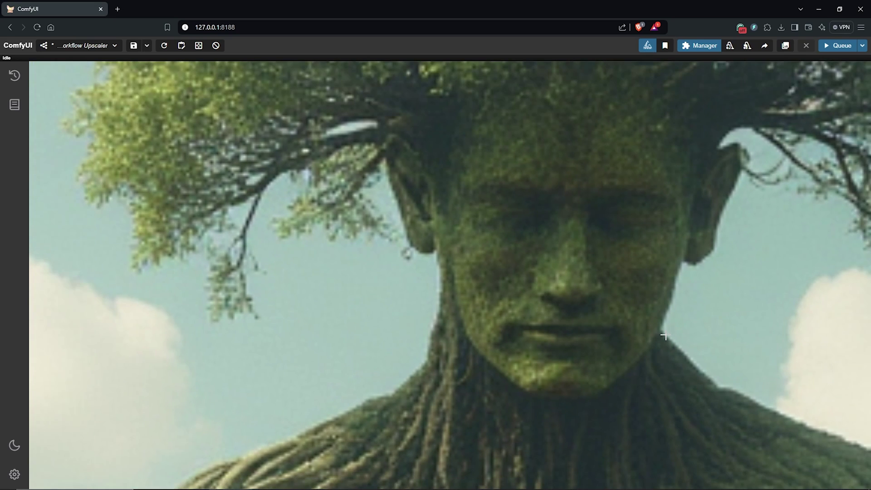
pyautogui.scroll(-2, 665, 337)
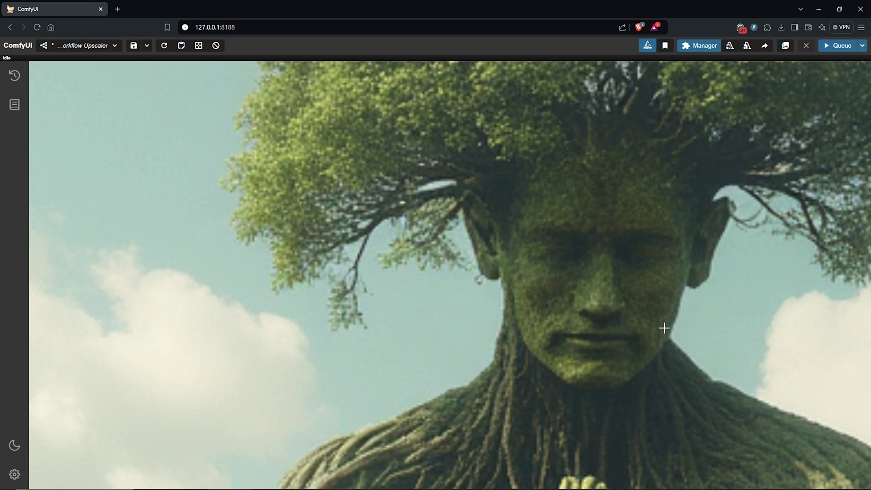
pyautogui.moveTo(665, 327); pyautogui.dragTo(572, 331)
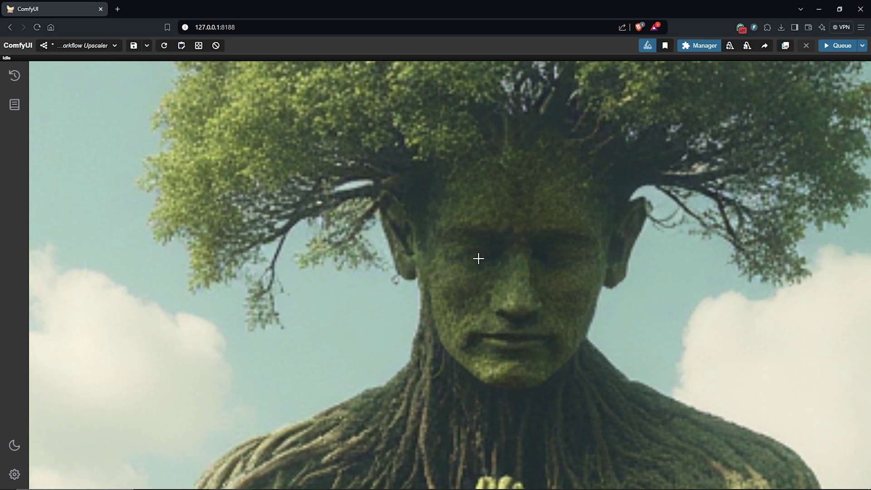
pyautogui.scroll(-15, 522, 278)
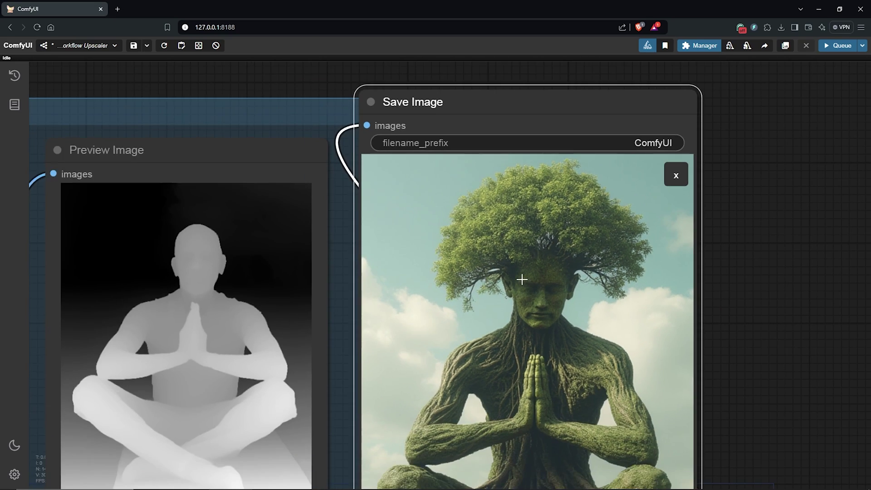
# Search the Custom Nodes Manager for 'ultimate' and confirm UltimateSDUpscale by ssitu is installed
pyautogui.scroll(-6, 522, 279)
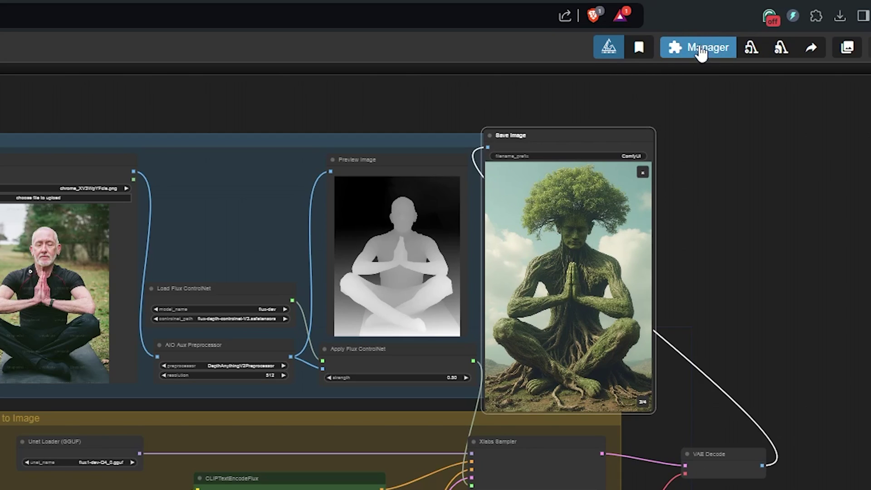
pyautogui.click(704, 53)
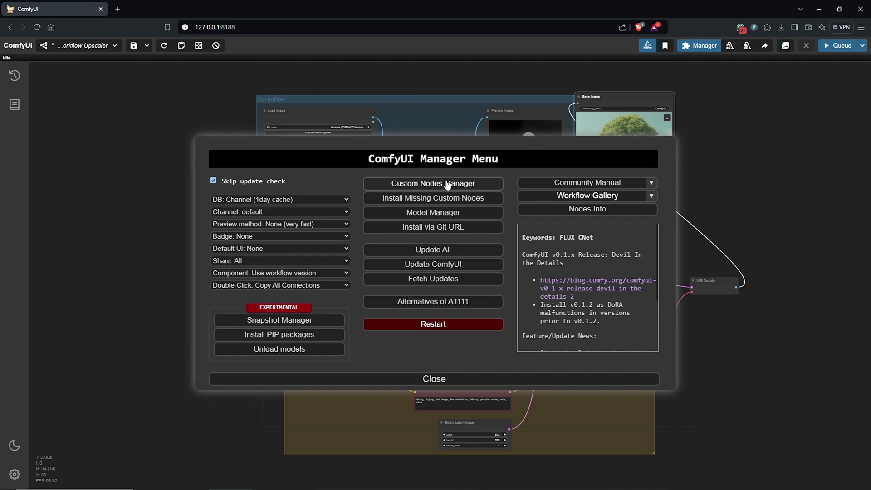
pyautogui.click(405, 185)
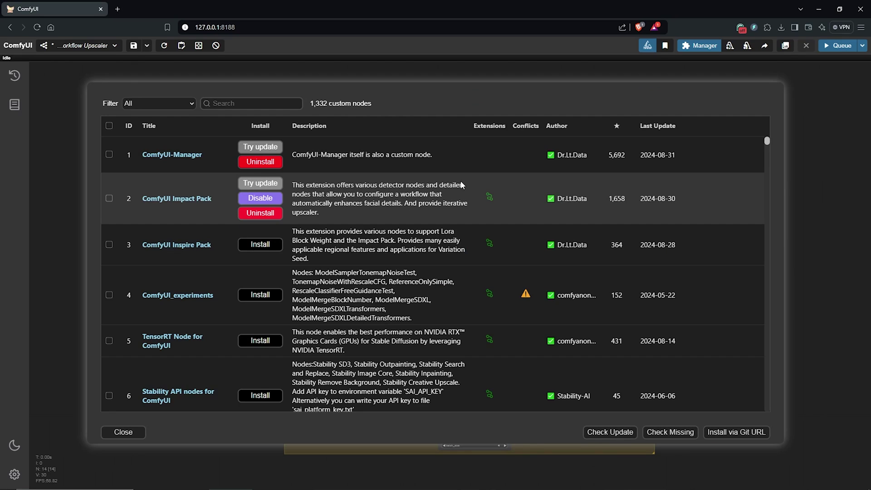
pyautogui.click(245, 104)
pyautogui.write('ultima')
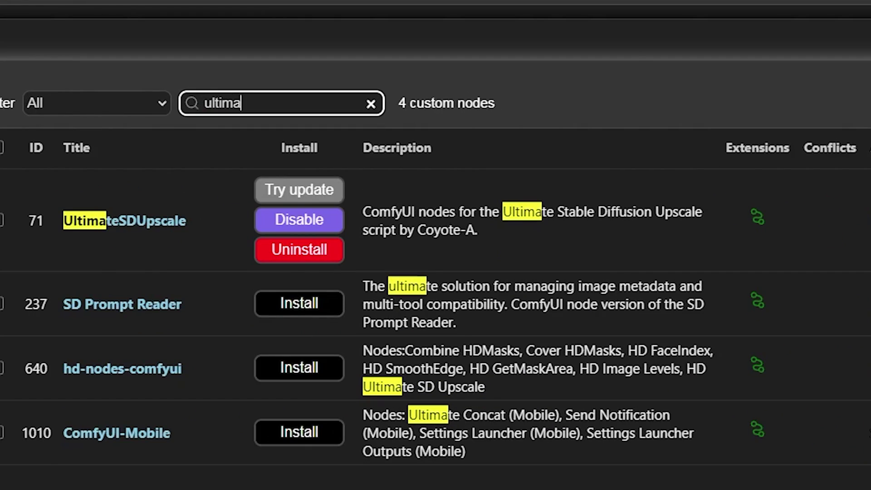
pyautogui.write('te')
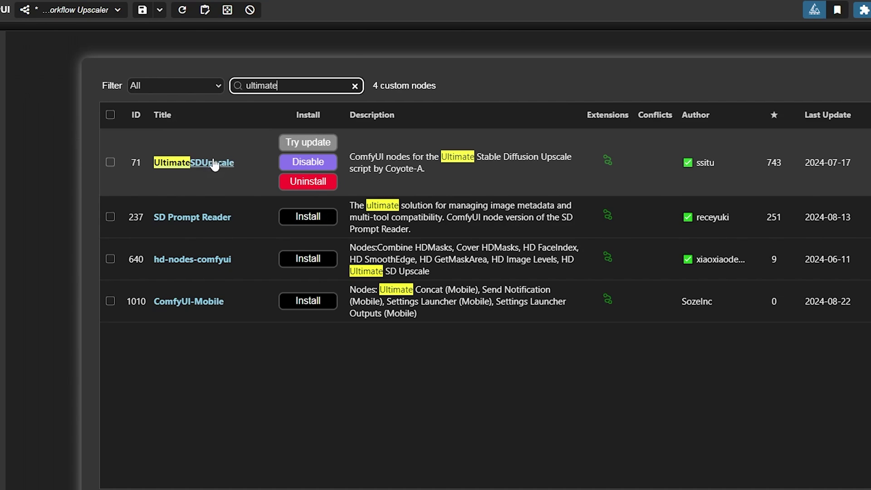
pyautogui.click(110, 163)
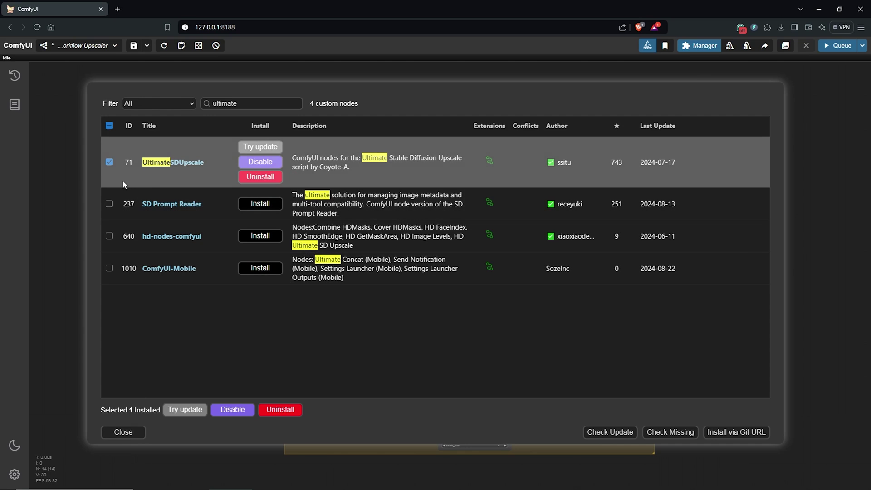
pyautogui.click(109, 163)
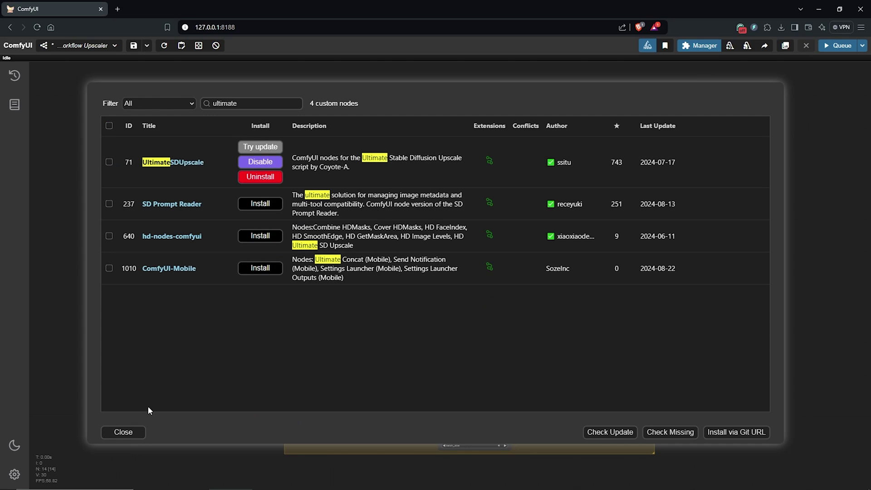
# Install the 67.0MB 4x-UltraSharp upscale model through Model Manager
pyautogui.click(120, 432)
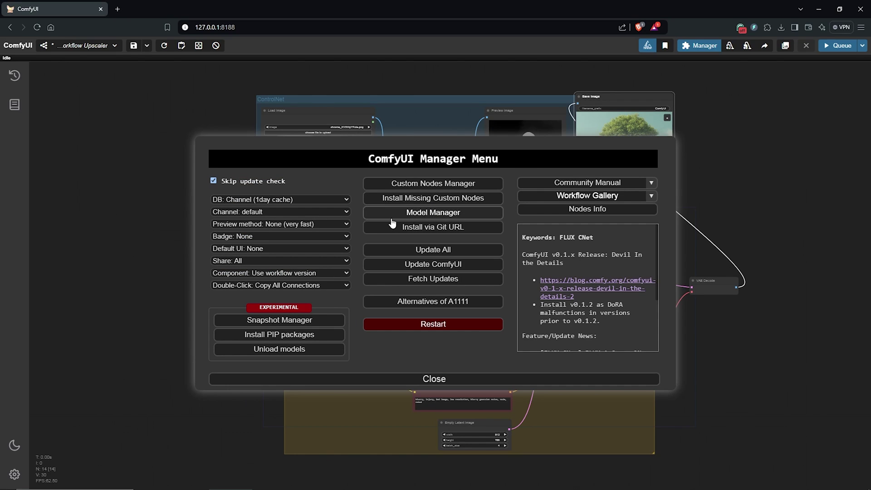
pyautogui.click(439, 212)
pyautogui.scroll(-3, 364, 197)
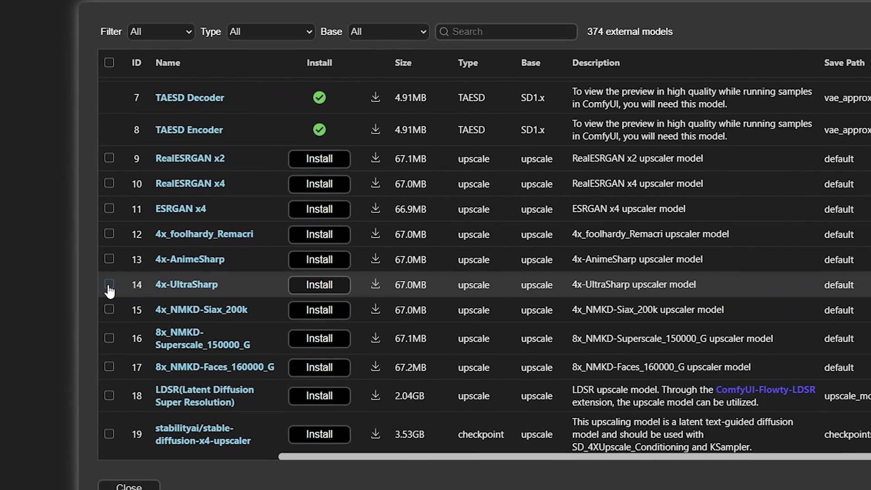
pyautogui.click(109, 285)
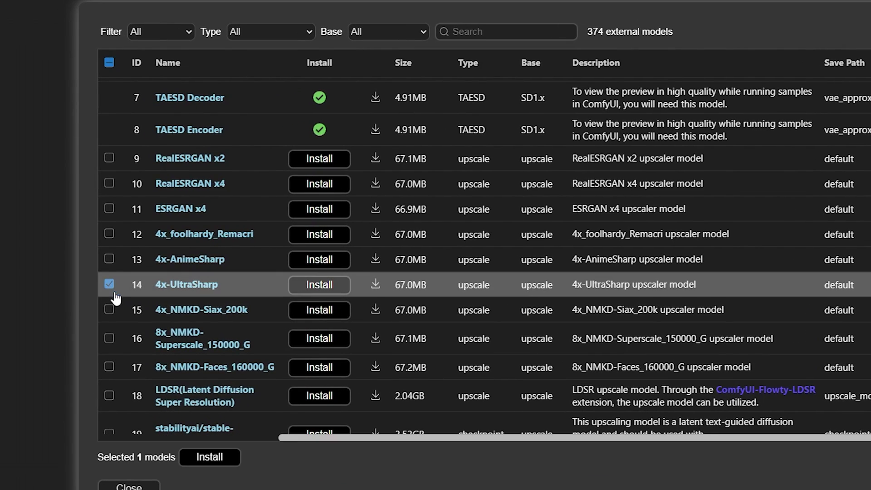
pyautogui.click(322, 286)
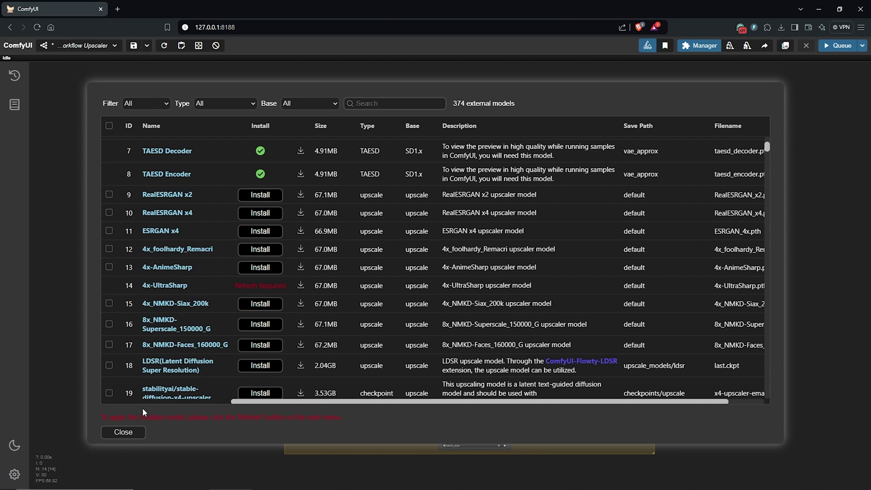
pyautogui.click(138, 433)
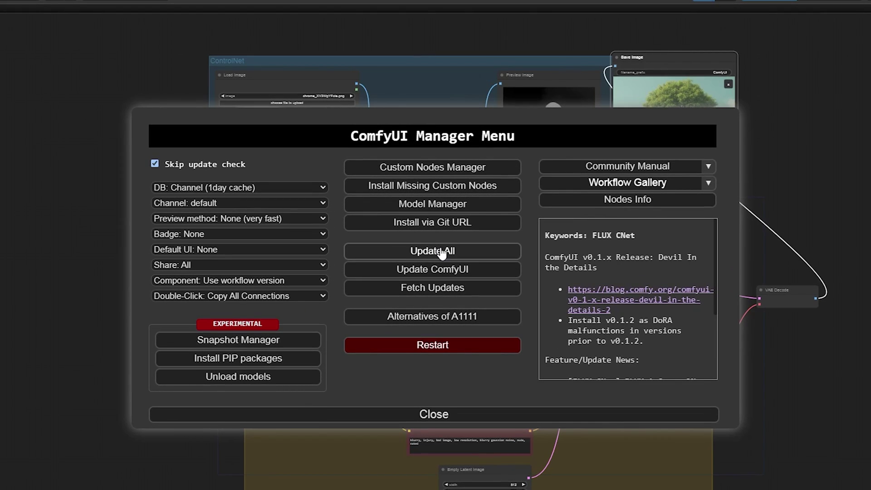
# Add an Ultimate SD Upscale node from image > upscaling onto empty canvas space
pyautogui.click(438, 414)
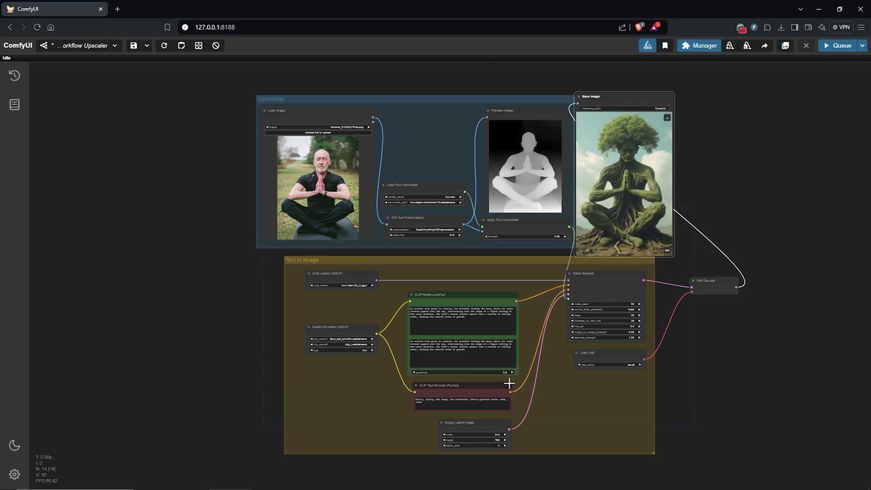
pyautogui.moveTo(747, 331); pyautogui.dragTo(571, 333)
pyautogui.scroll(2, 571, 334)
pyautogui.rightClick(539, 263)
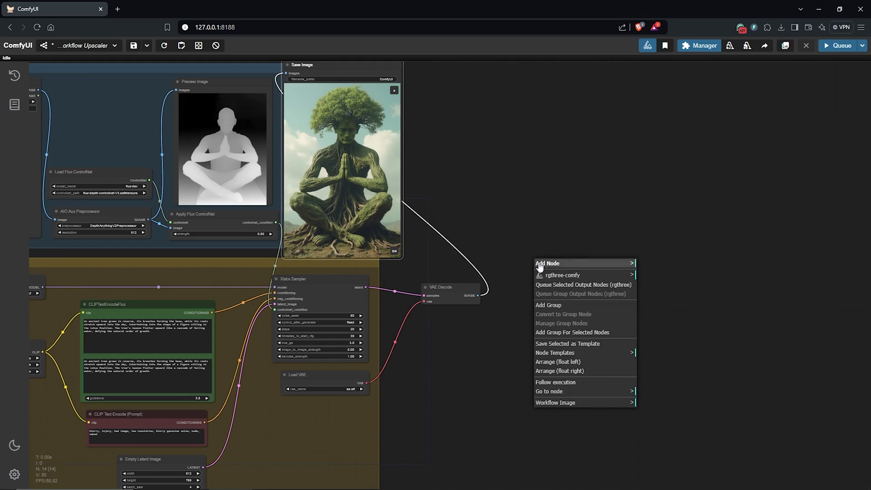
pyautogui.click(544, 265)
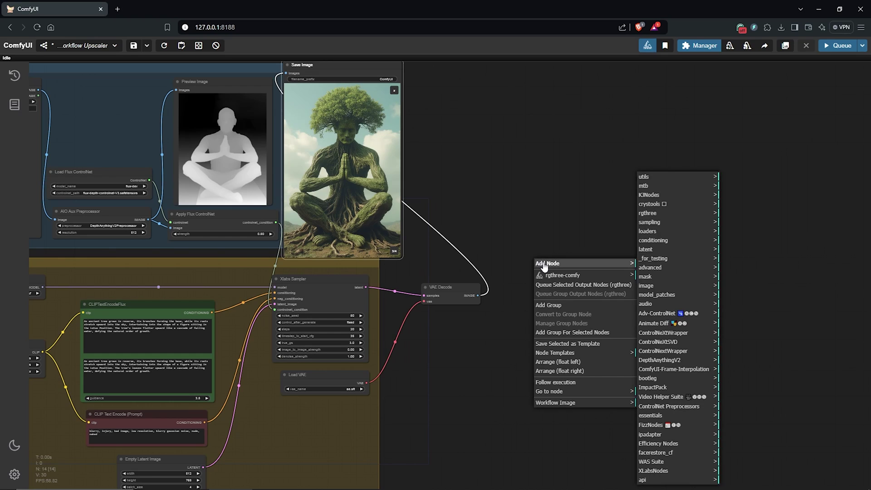
pyautogui.click(654, 287)
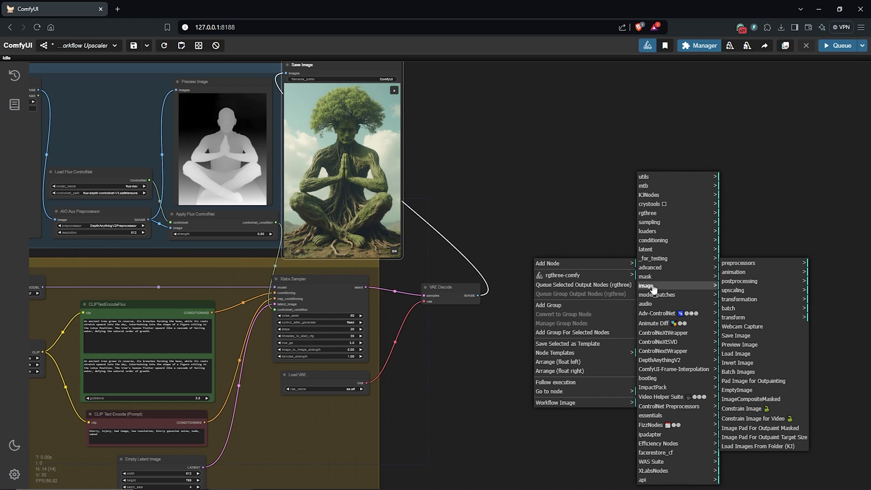
pyautogui.click(738, 292)
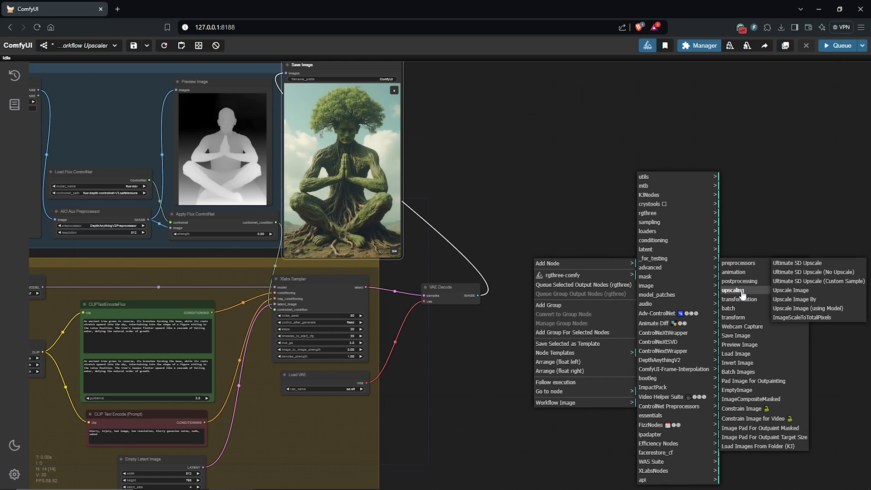
pyautogui.click(798, 264)
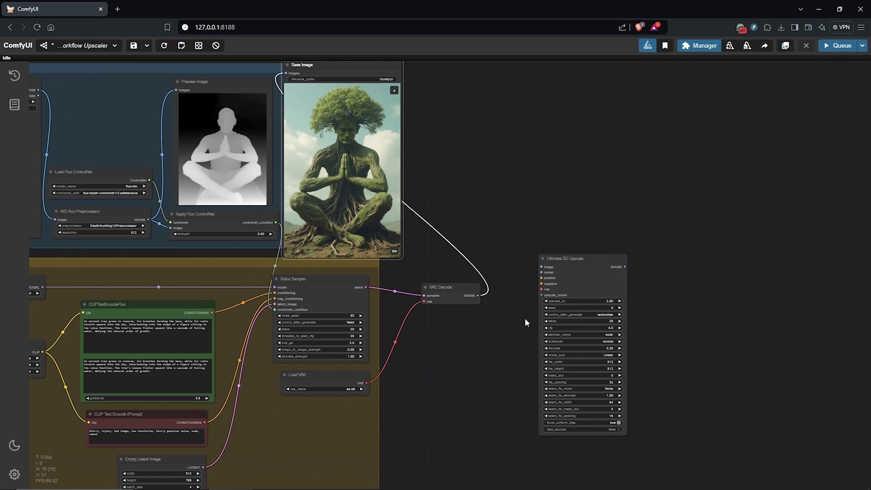
# Feed VAE Decode's IMAGE into the Ultimate SD Upscale image input and place the node near the sampler
pyautogui.scroll(3, 531, 272)
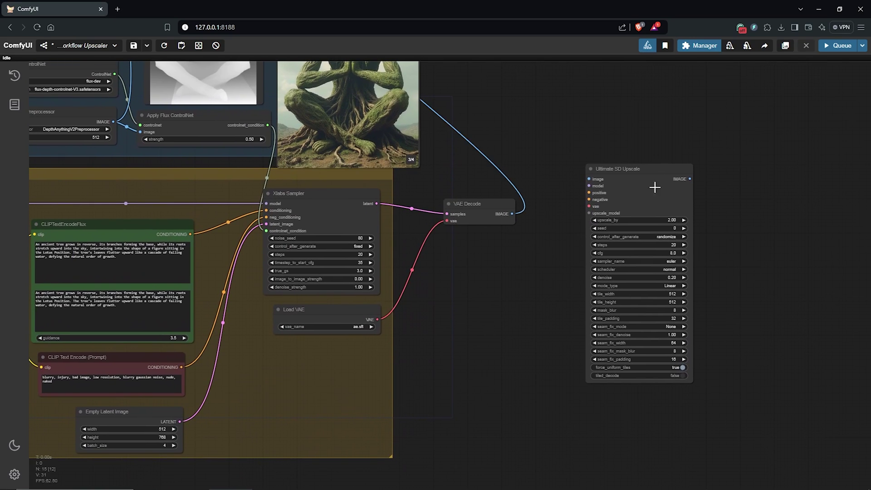
pyautogui.moveTo(653, 182); pyautogui.dragTo(654, 189)
pyautogui.scroll(2, 608, 262)
pyautogui.moveTo(588, 251); pyautogui.dragTo(693, 248)
pyautogui.moveTo(695, 209); pyautogui.dragTo(696, 182)
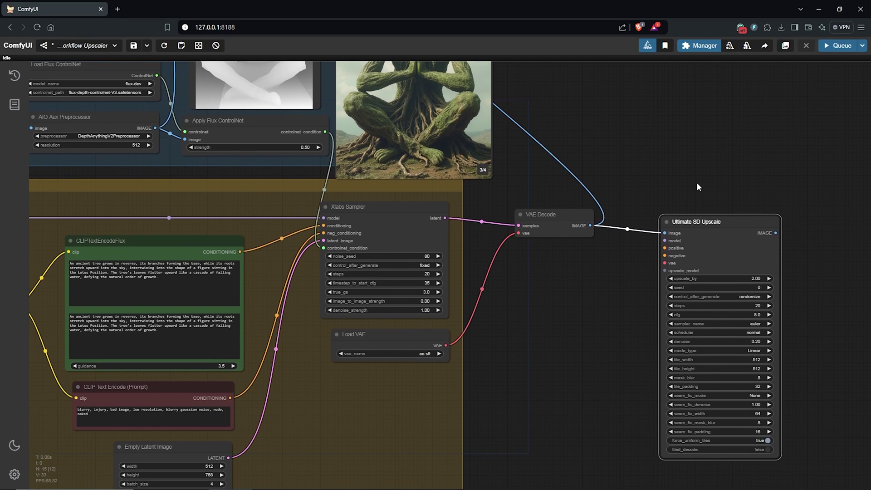
pyautogui.scroll(-1, 696, 181)
pyautogui.moveTo(695, 219); pyautogui.dragTo(640, 252)
# Wire the Unet Loader MODEL and the positive and negative CONDITIONING into the upscaler
pyautogui.moveTo(663, 211); pyautogui.dragTo(792, 179)
pyautogui.scroll(1, 791, 178)
pyautogui.moveTo(151, 182); pyautogui.dragTo(736, 242)
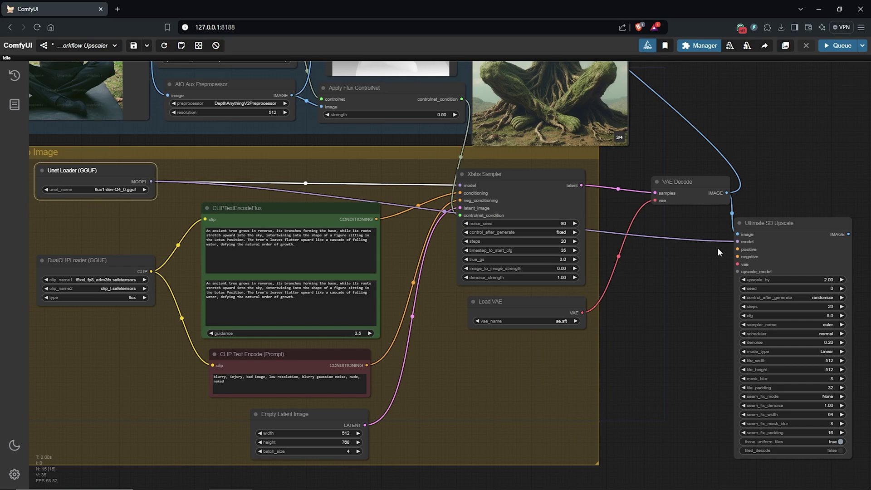
pyautogui.moveTo(378, 219); pyautogui.dragTo(738, 249)
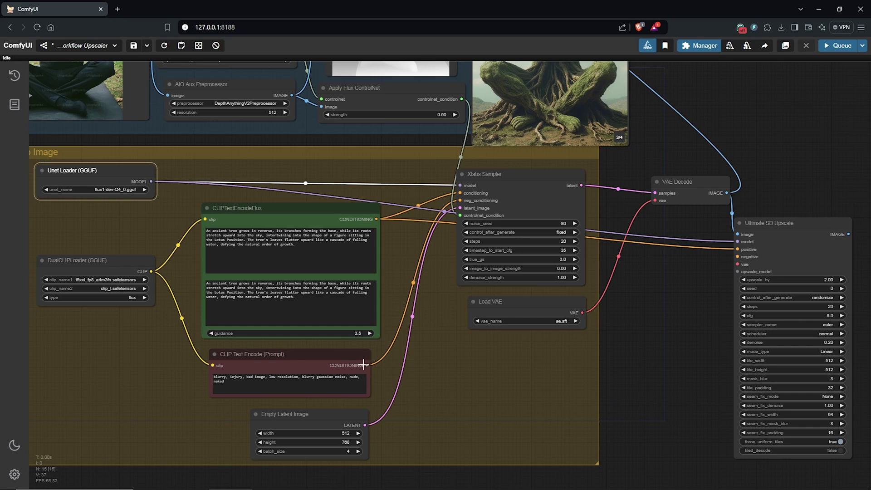
pyautogui.moveTo(367, 365); pyautogui.dragTo(735, 261)
# Connect the Load VAE output to the upscaler's vae input
pyautogui.click(546, 302)
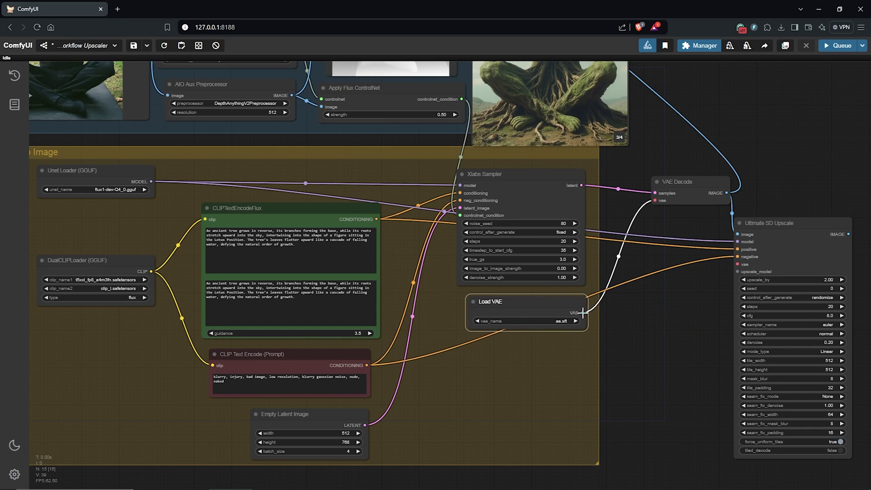
pyautogui.moveTo(584, 313); pyautogui.dragTo(738, 264)
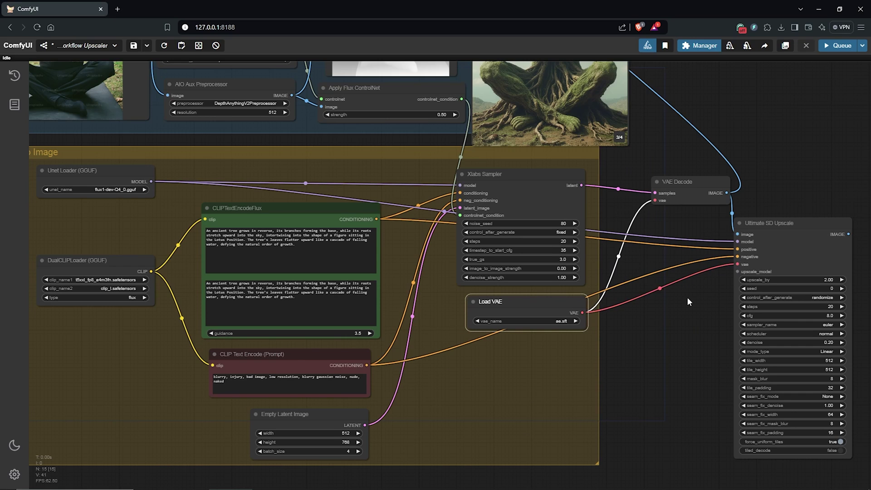
pyautogui.moveTo(687, 297); pyautogui.dragTo(598, 284)
pyautogui.scroll(3, 617, 257)
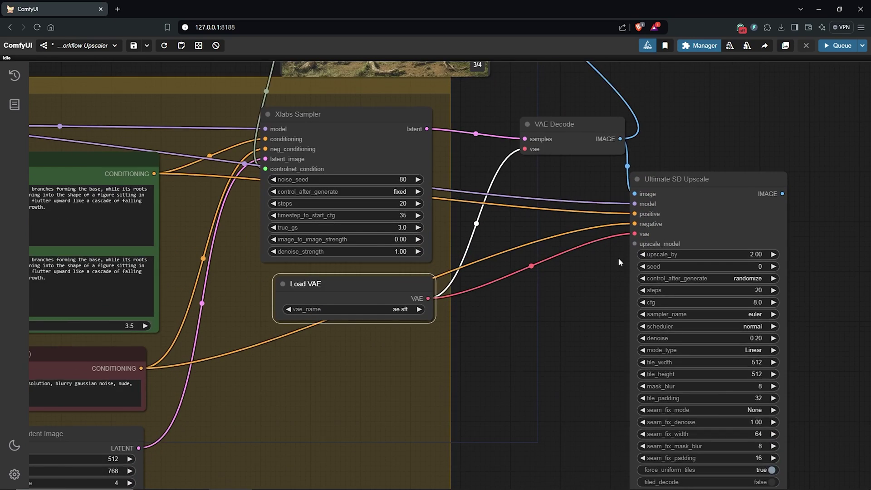
pyautogui.scroll(3, 618, 257)
pyautogui.click(695, 139)
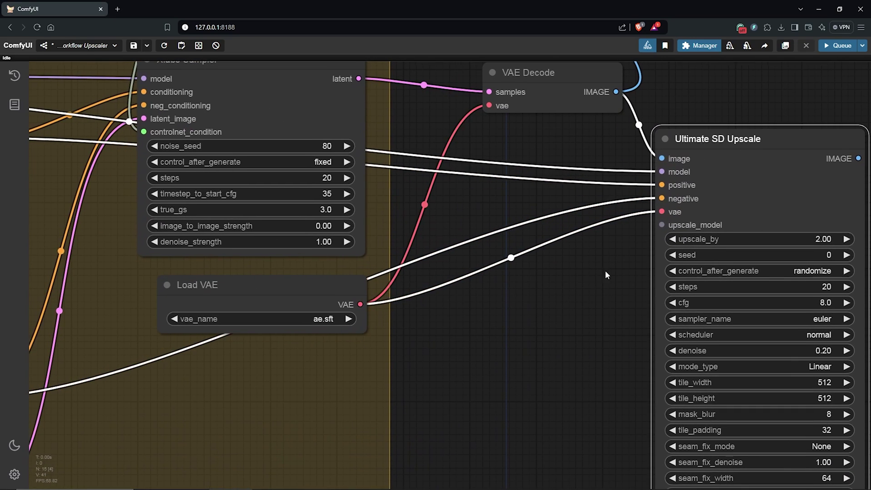
pyautogui.moveTo(608, 271); pyautogui.dragTo(611, 231)
# Attach a Load Upscale Model node to upscale_model and select 4x-UltraSharp.pth as its model
pyautogui.moveTo(669, 186); pyautogui.dragTo(605, 257)
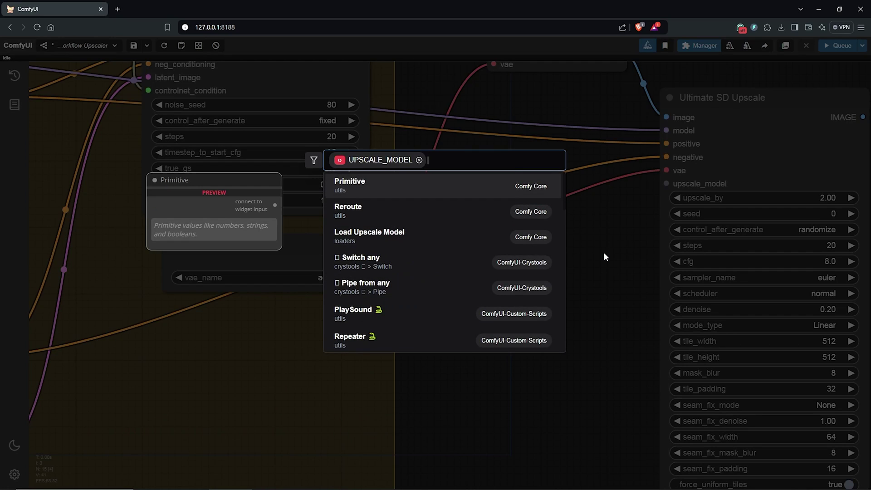
pyautogui.click(386, 239)
pyautogui.moveTo(651, 244); pyautogui.dragTo(476, 245)
pyautogui.scroll(-1, 576, 241)
pyautogui.moveTo(576, 241); pyautogui.dragTo(541, 277)
pyautogui.click(512, 303)
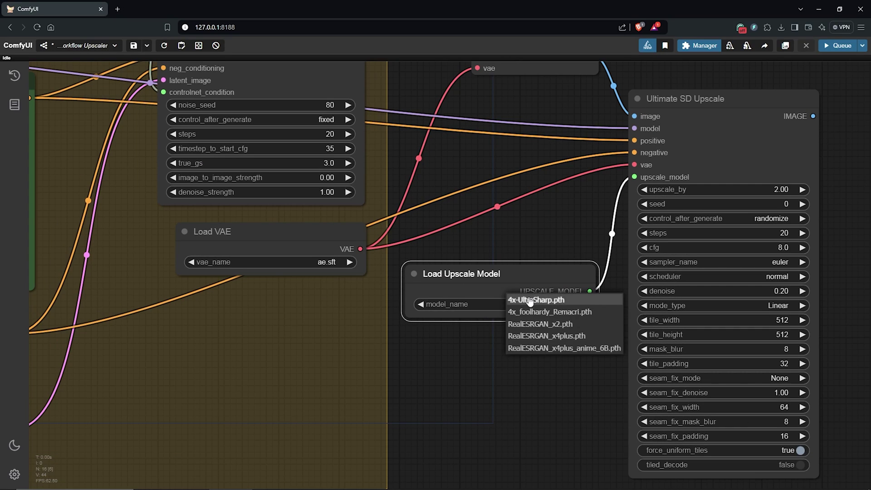
pyautogui.click(513, 301)
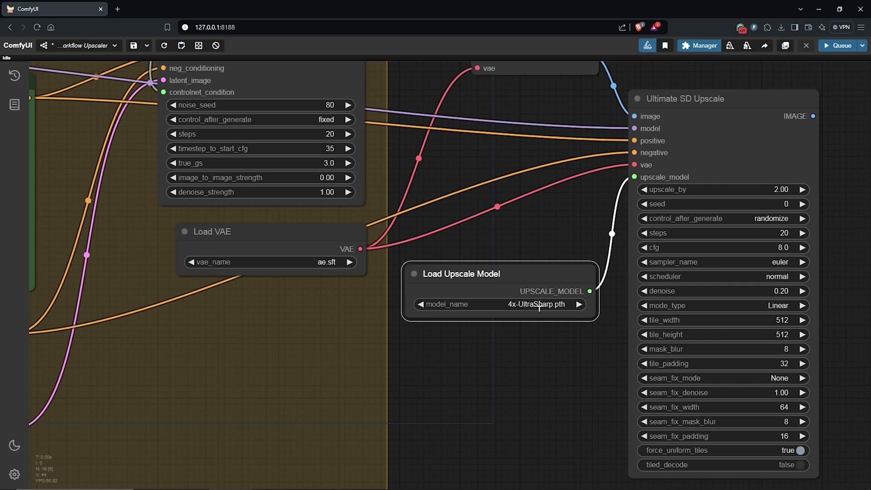
# Bring the Ultimate SD Upscale node into view and keep its upscale factor at 2
pyautogui.click(553, 358)
pyautogui.scroll(-3, 553, 358)
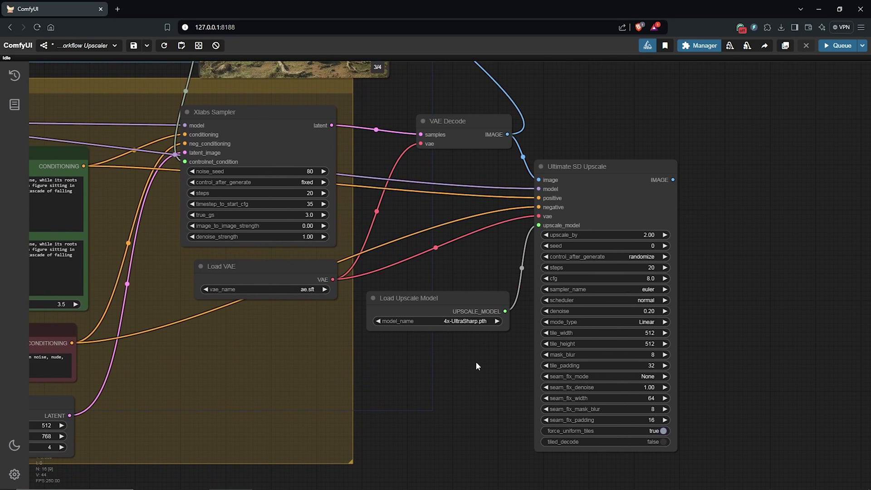
pyautogui.scroll(2, 730, 292)
pyautogui.moveTo(730, 293); pyautogui.dragTo(704, 246)
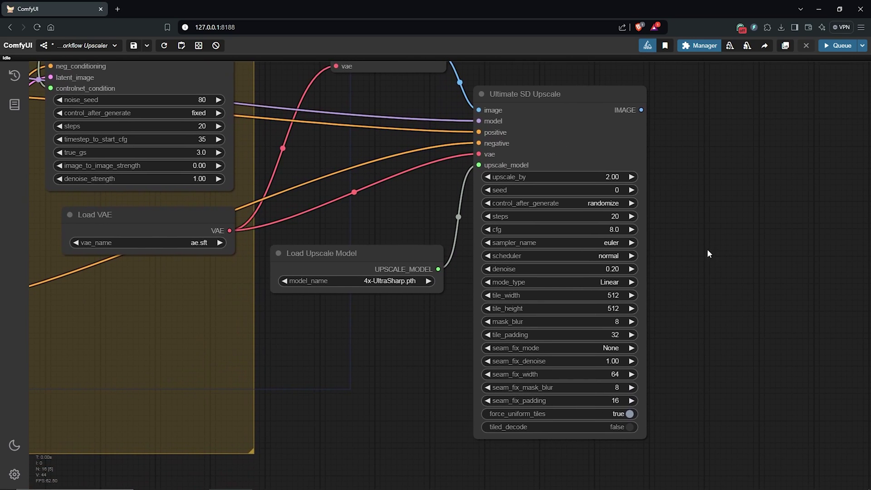
pyautogui.scroll(1, 552, 95)
pyautogui.click(552, 95)
pyautogui.moveTo(552, 95); pyautogui.dragTo(570, 95)
pyautogui.click(622, 182)
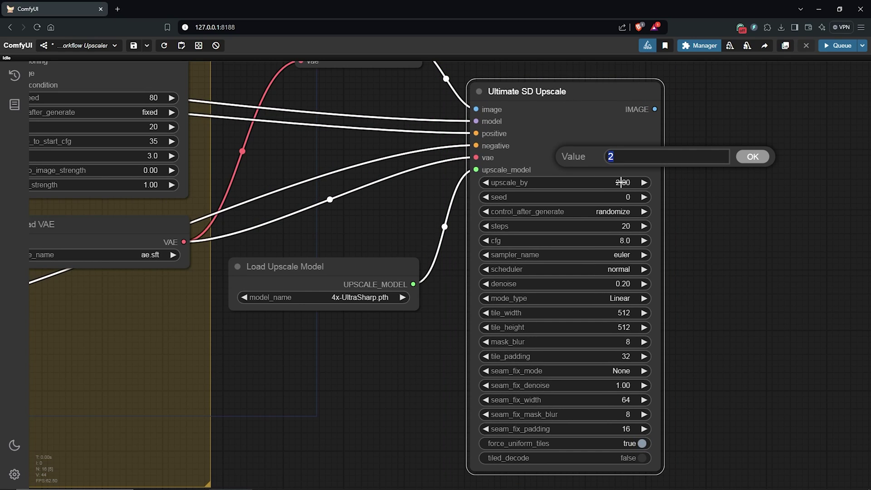
pyautogui.click(753, 157)
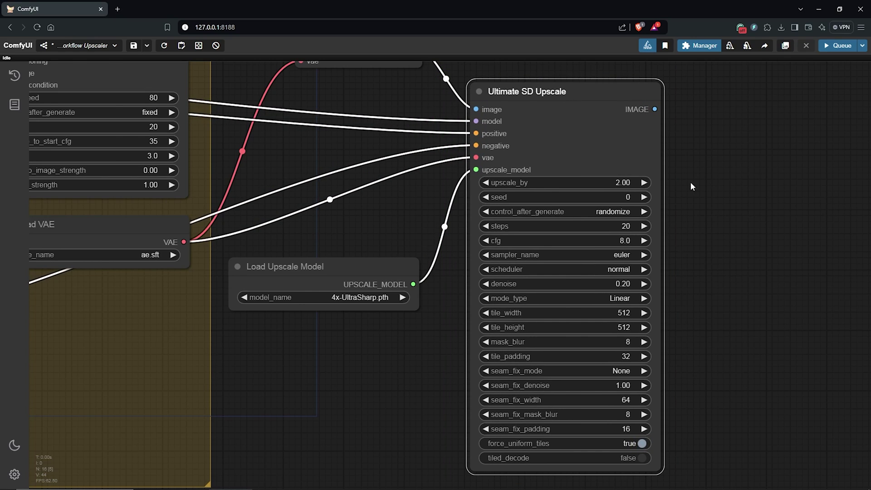
pyautogui.hscroll(-2, 548, 187)
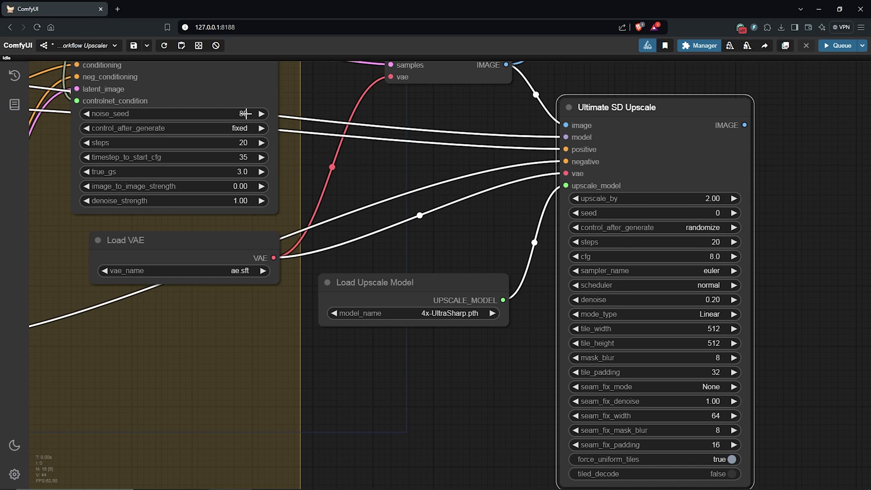
# Set the upscaler seed to 80, fixed after generate, and lower cfg to 1.0
pyautogui.click(718, 213)
pyautogui.write('80')
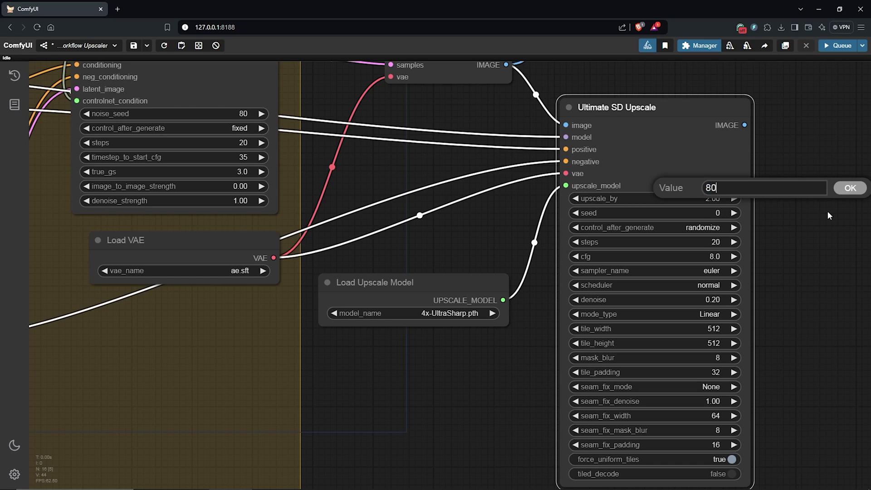
pyautogui.click(842, 192)
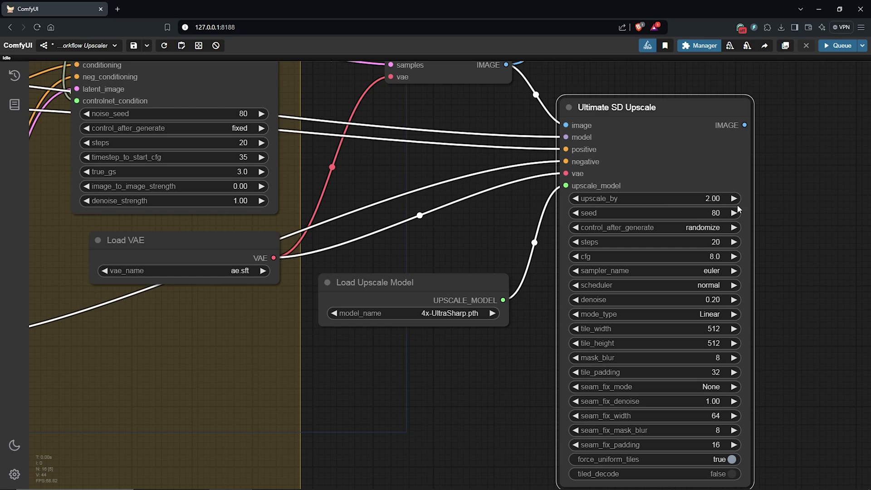
pyautogui.click(693, 228)
pyautogui.click(694, 221)
pyautogui.moveTo(714, 257); pyautogui.dragTo(688, 257)
# Set tile_height to 768 and seam_fix_denoise to 0.3
pyautogui.click(716, 347)
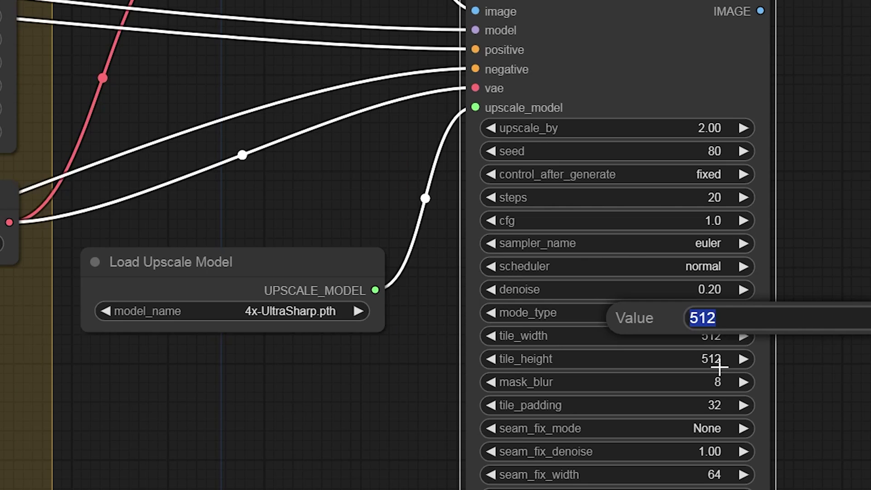
pyautogui.write('768')
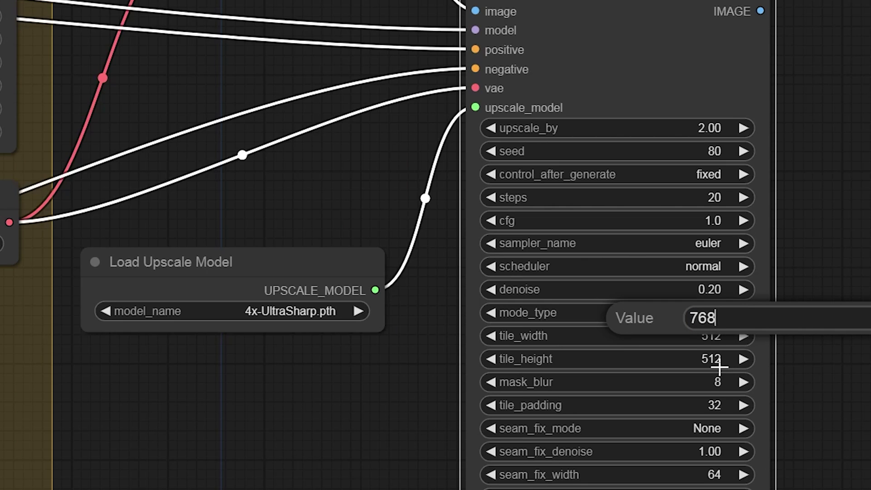
pyautogui.press('Return')
pyautogui.moveTo(104, 423); pyautogui.dragTo(87, 369)
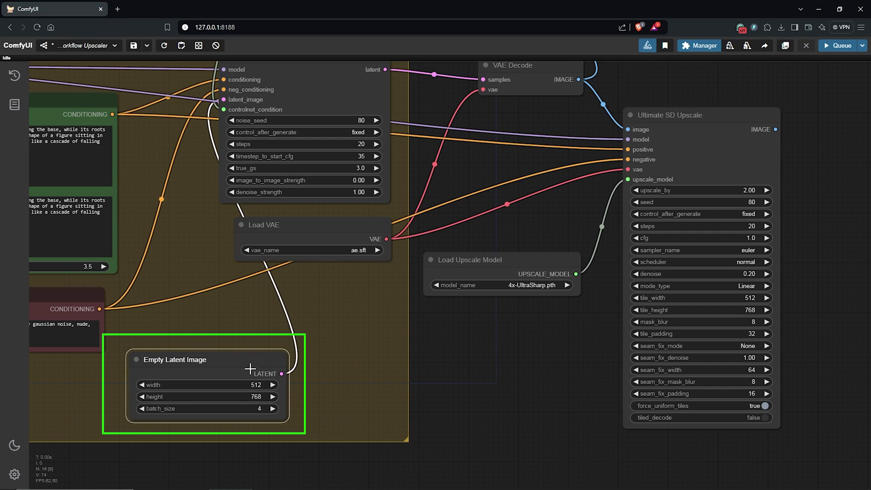
pyautogui.moveTo(535, 359); pyautogui.dragTo(394, 376)
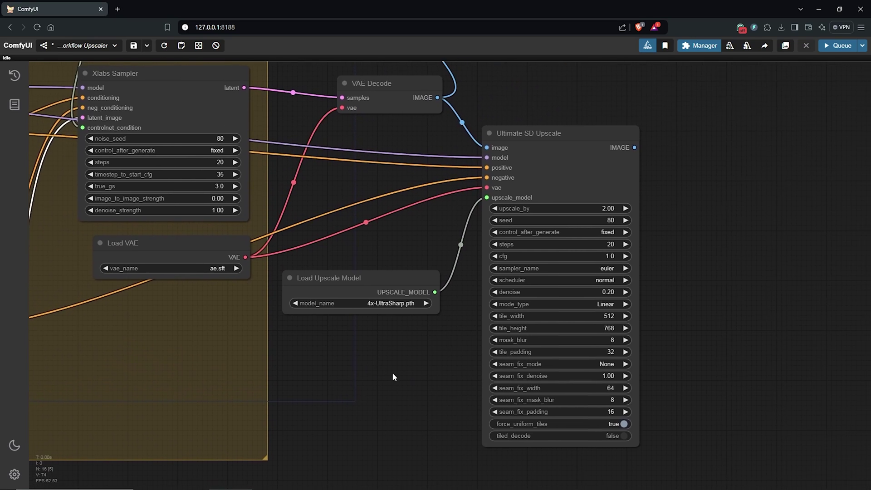
pyautogui.scroll(2, 645, 332)
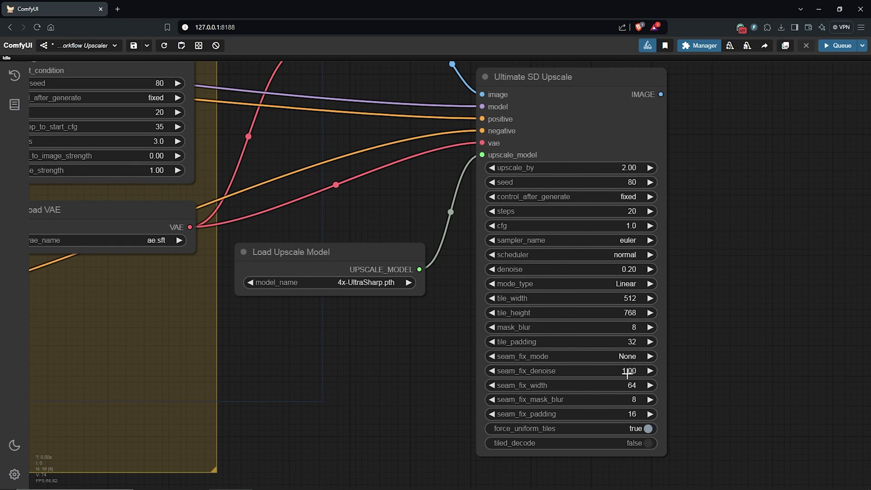
pyautogui.click(628, 373)
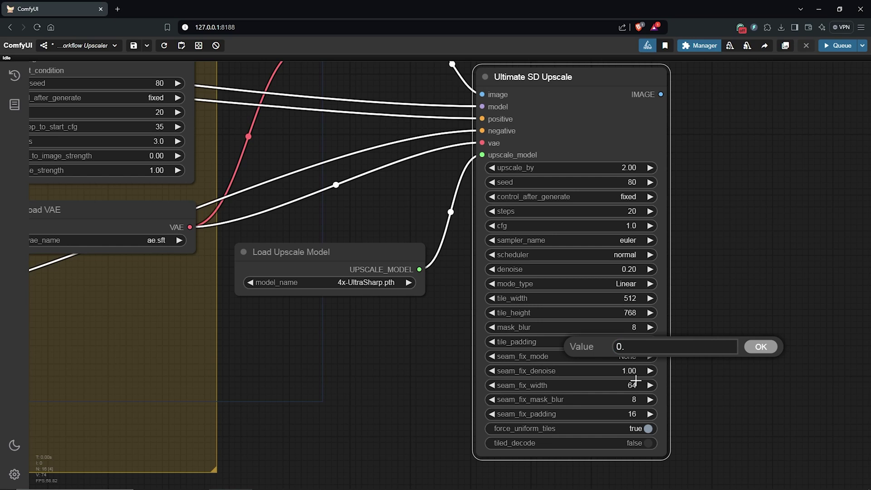
pyautogui.press('Return')
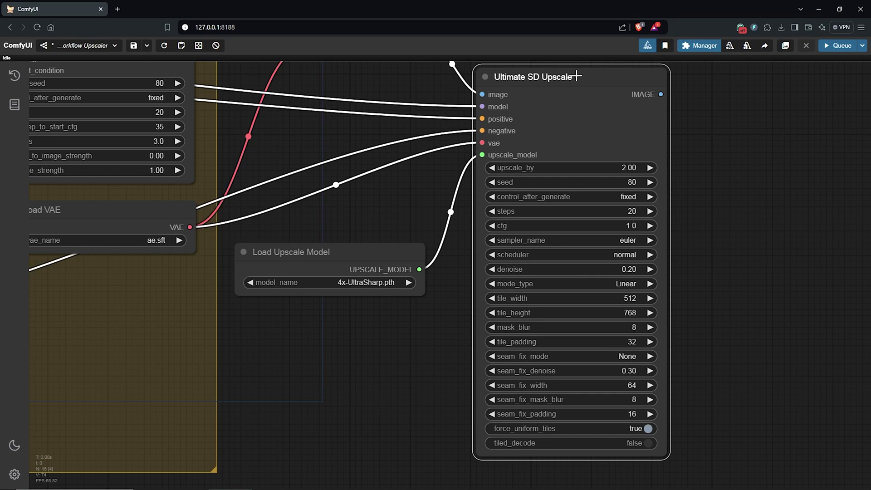
pyautogui.scroll(-3, 603, 160)
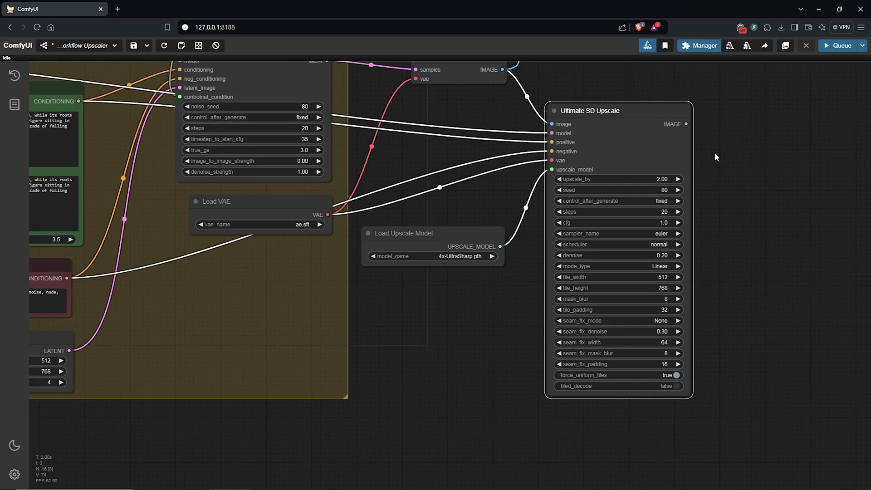
# Hook the Ultimate SD Upscale IMAGE output to a new Save Image node and enlarge it for previewing
pyautogui.scroll(-1, 715, 157)
pyautogui.moveTo(715, 156); pyautogui.dragTo(515, 218)
pyautogui.write('save ima')
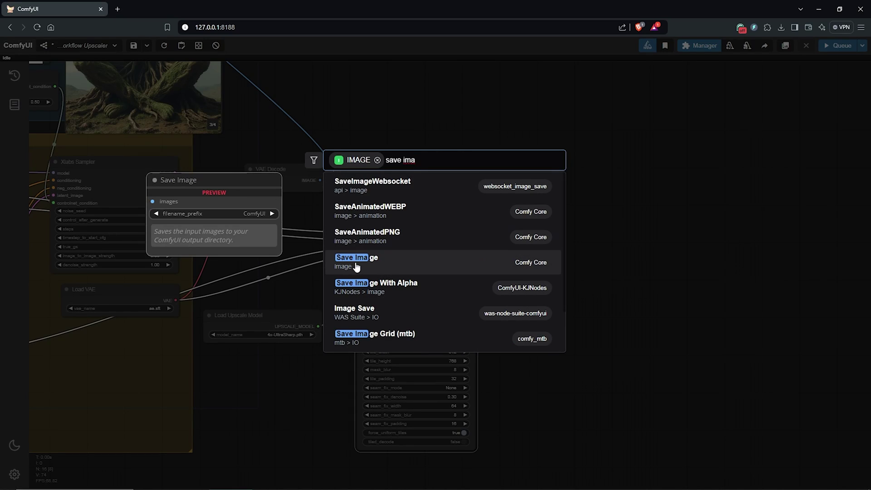
pyautogui.click(367, 268)
pyautogui.moveTo(632, 233); pyautogui.dragTo(688, 451)
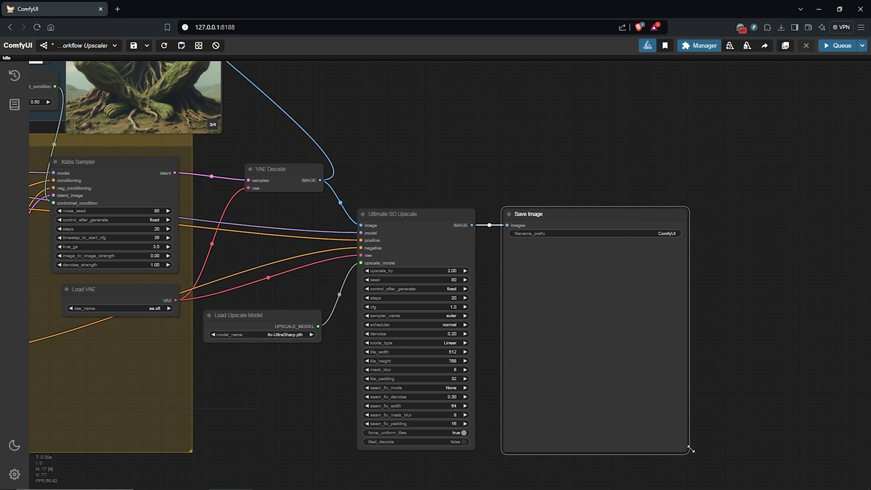
pyautogui.scroll(-2, 486, 162)
pyautogui.scroll(-4, 485, 166)
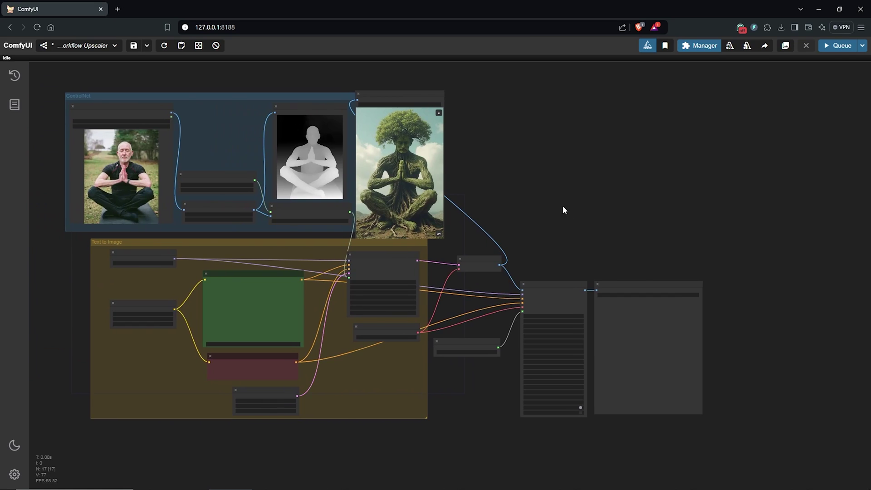
# Queue the workflow to generate the four upscaled tree figures
pyautogui.press('.')
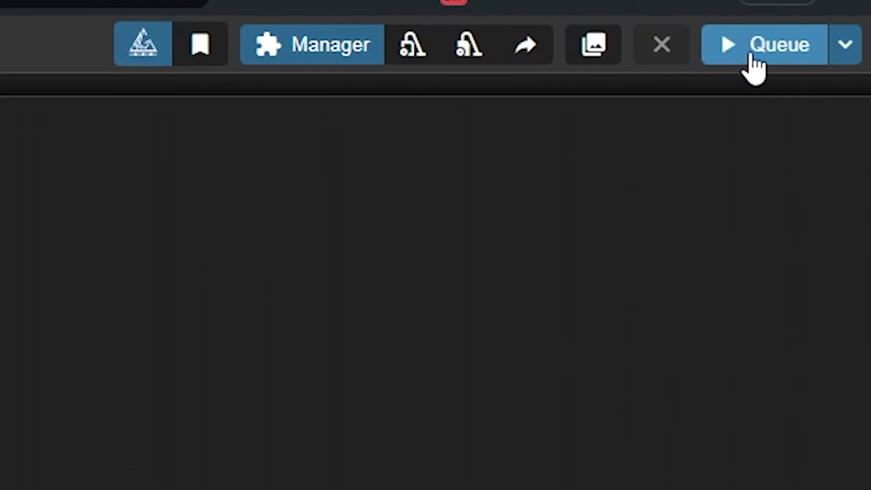
pyautogui.click(754, 64)
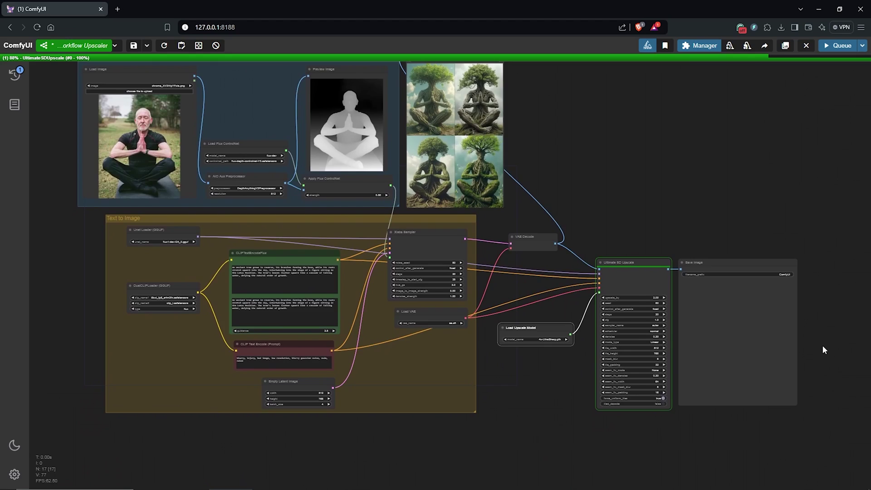
pyautogui.scroll(3, 822, 345)
pyautogui.moveTo(807, 350); pyautogui.dragTo(853, 331)
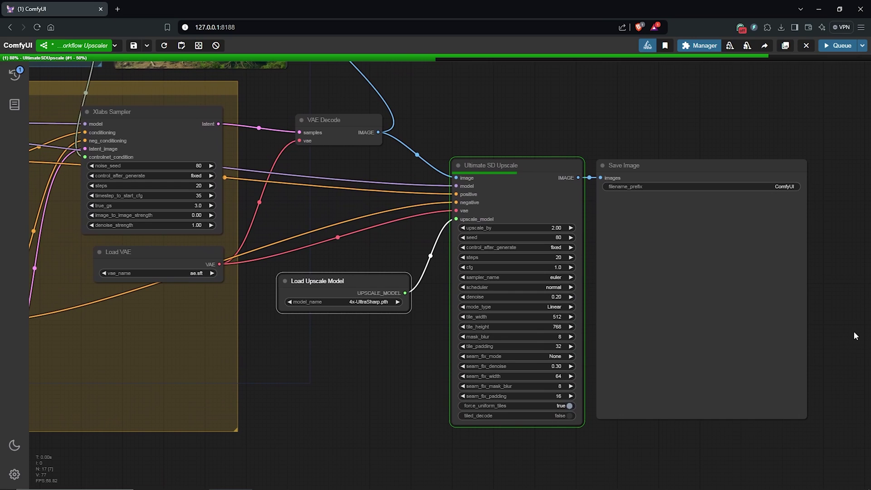
pyautogui.scroll(1, 693, 440)
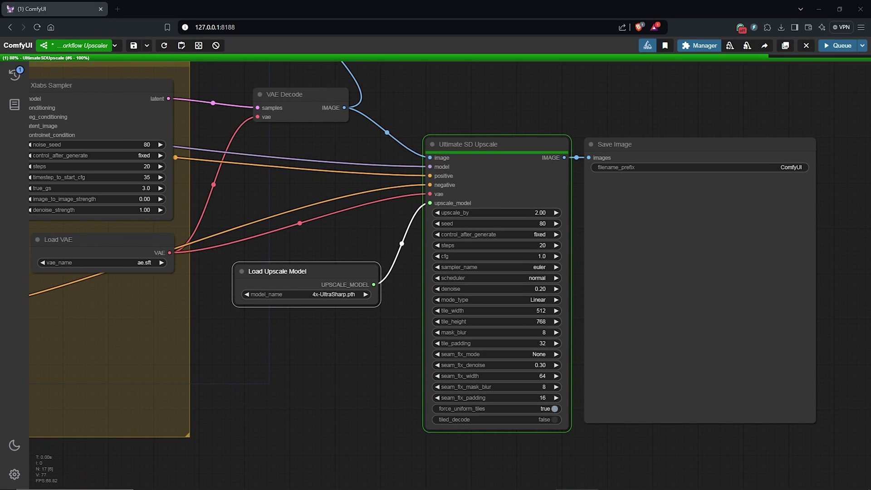
pyautogui.moveTo(832, 238)
pyautogui.mouseDown()
pyautogui.moveTo(785, 236)
pyautogui.moveTo(828, 221)
pyautogui.mouseUp()
pyautogui.scroll(1, 785, 238)
pyautogui.scroll(1, 808, 235)
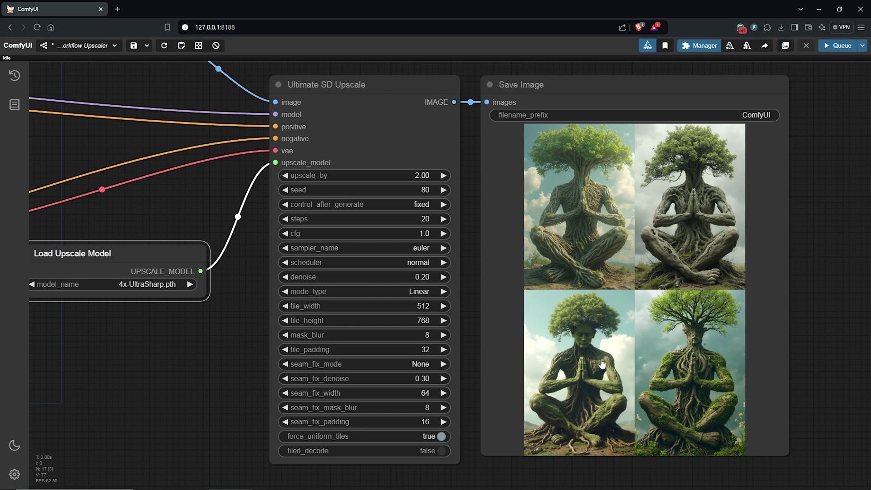
# Show image 3 alone in both the upscaled and original Save Image nodes
pyautogui.click(586, 372)
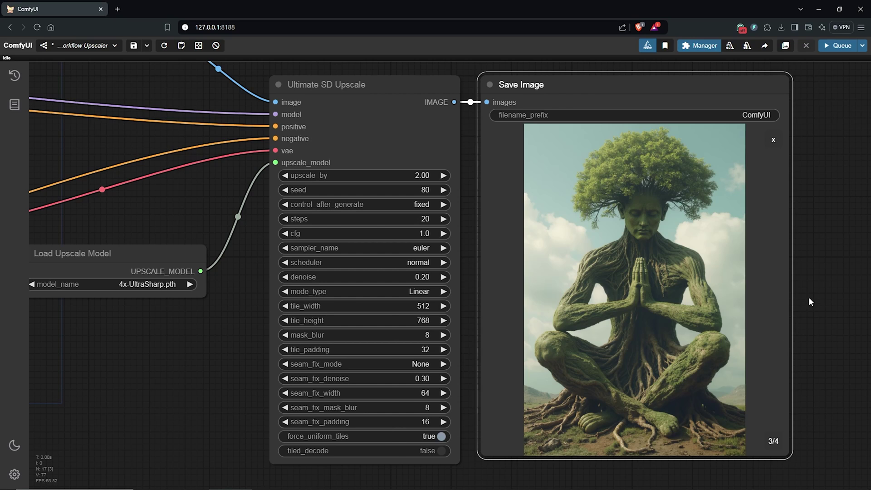
pyautogui.scroll(-3, 789, 294)
pyautogui.scroll(-5, 844, 312)
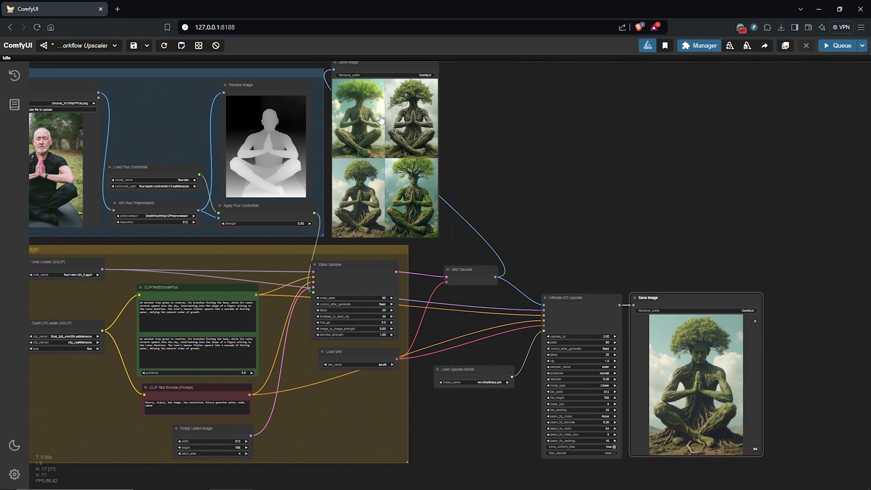
pyautogui.click(359, 194)
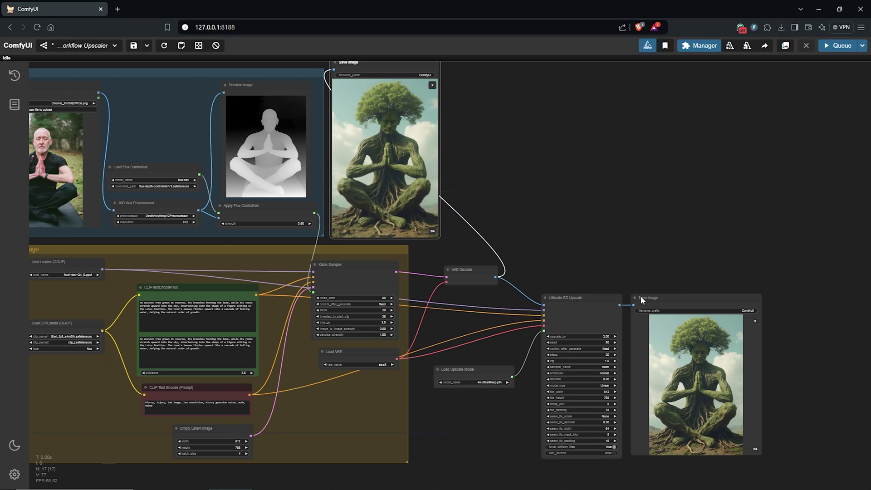
pyautogui.scroll(-2, 674, 255)
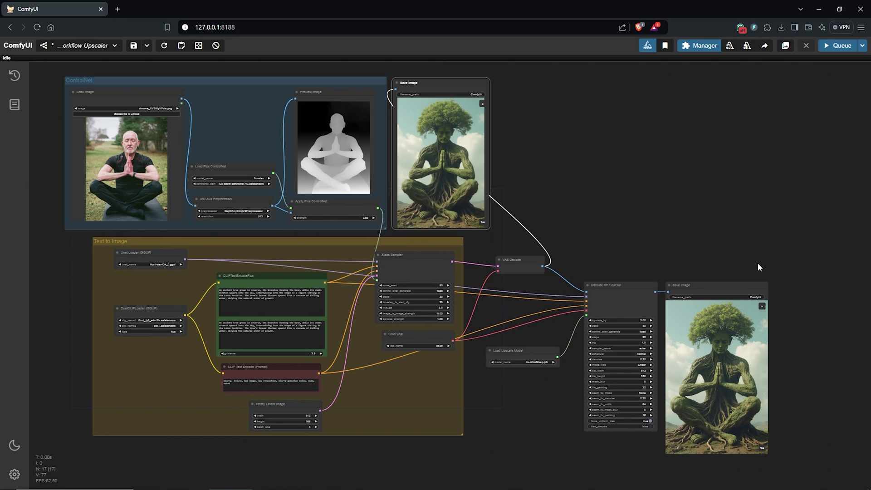
pyautogui.moveTo(716, 202); pyautogui.dragTo(651, 229)
pyautogui.scroll(6, 607, 194)
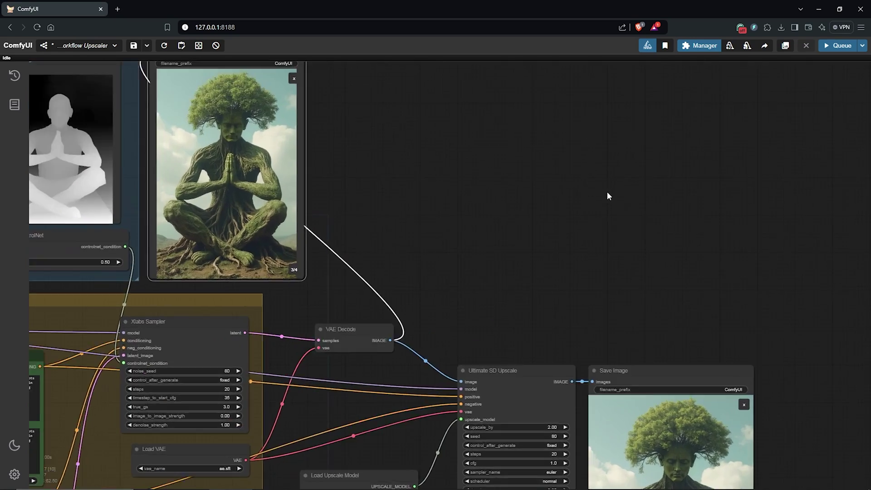
# Add an Image Comparer (rgthree) node from the rgthree category, enlarge it, and shift it right
pyautogui.scroll(2, 607, 196)
pyautogui.rightClick(361, 123)
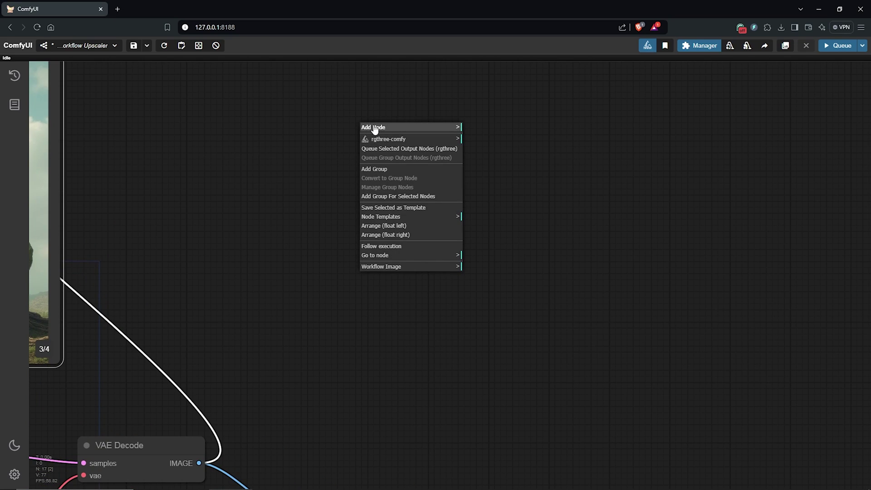
pyautogui.click(375, 128)
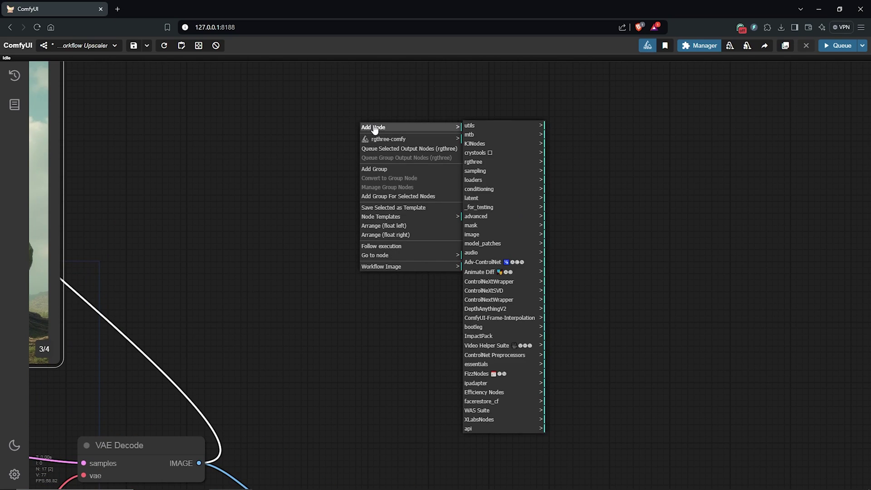
pyautogui.click(481, 163)
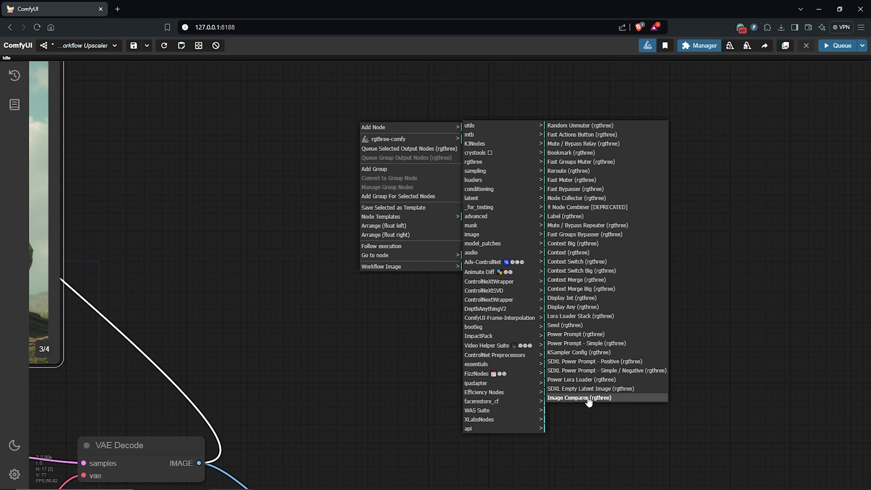
pyautogui.click(610, 427)
pyautogui.moveTo(580, 192); pyautogui.dragTo(605, 413)
pyautogui.moveTo(513, 111); pyautogui.dragTo(543, 113)
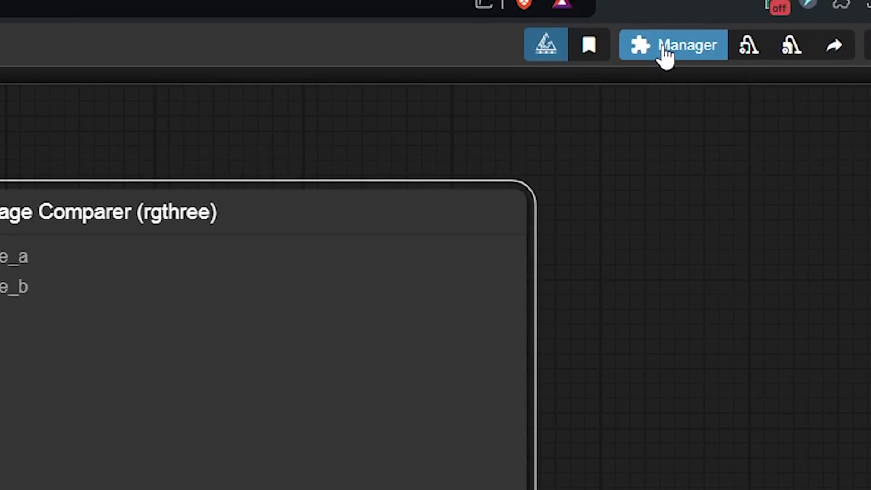
# Search the Custom Nodes Manager for 'rgth' to verify rgthree's ComfyUI Nodes is installed
pyautogui.click(647, 46)
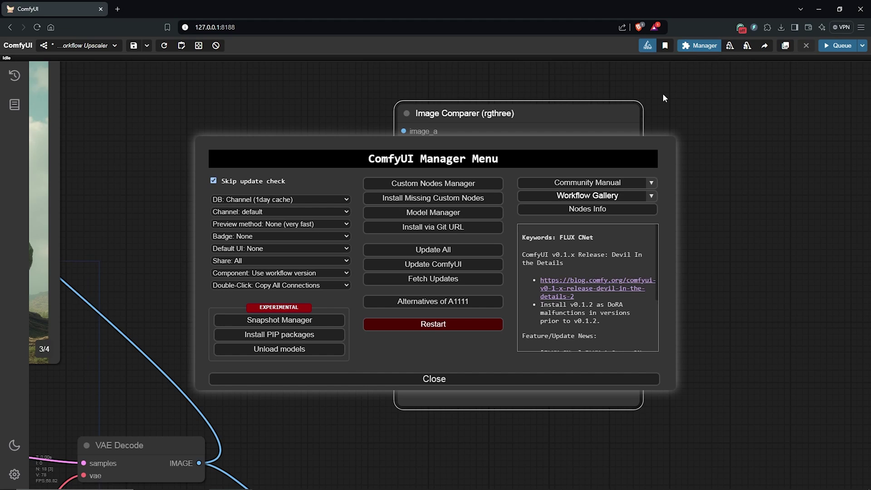
pyautogui.click(445, 186)
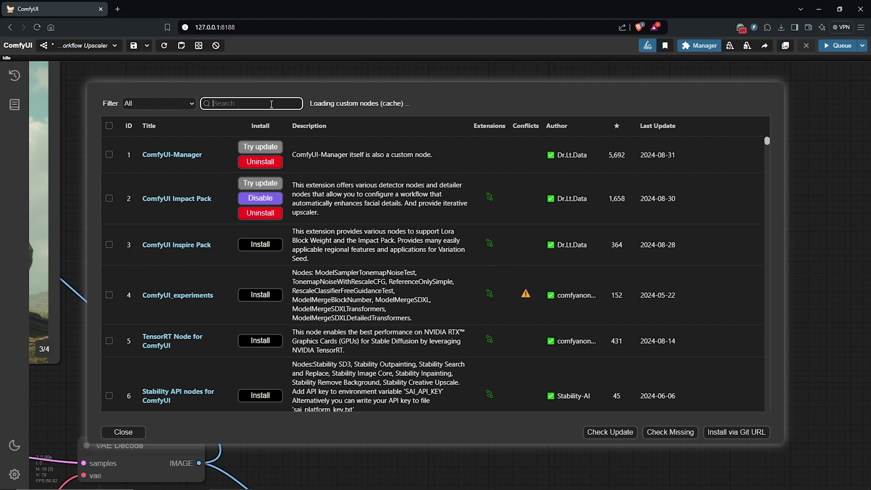
pyautogui.write('rgth')
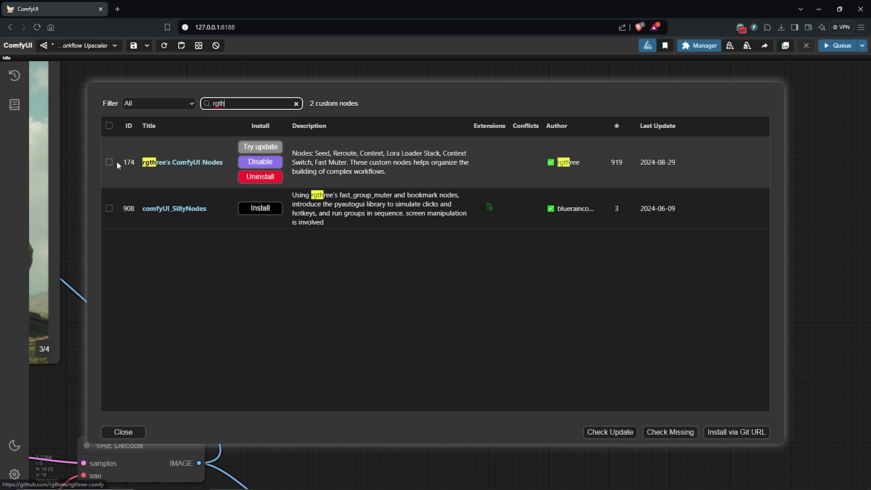
pyautogui.click(110, 163)
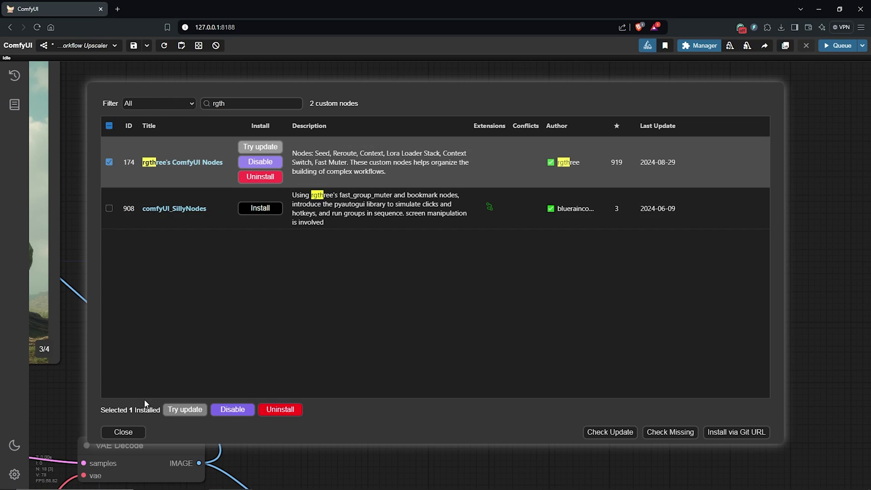
pyautogui.click(123, 433)
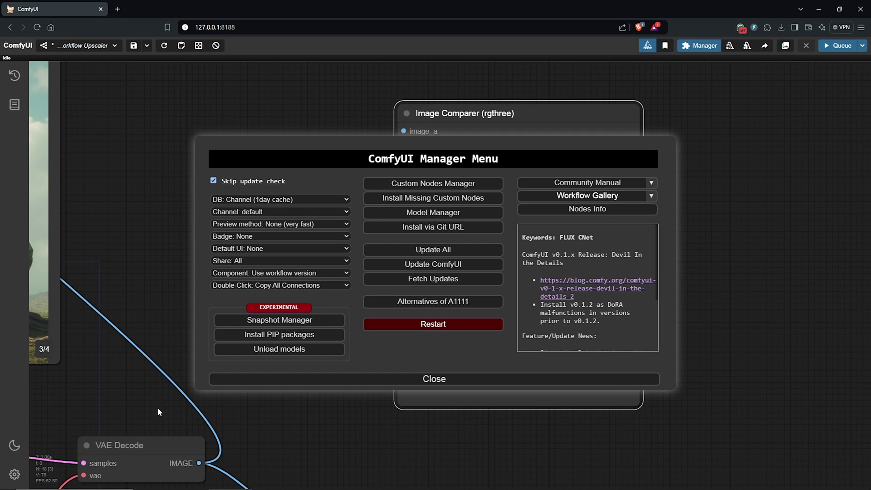
# Close the Manager Menu and connect VAE Decode's IMAGE to the comparer's image_a
pyautogui.click(433, 379)
pyautogui.scroll(-6, 624, 154)
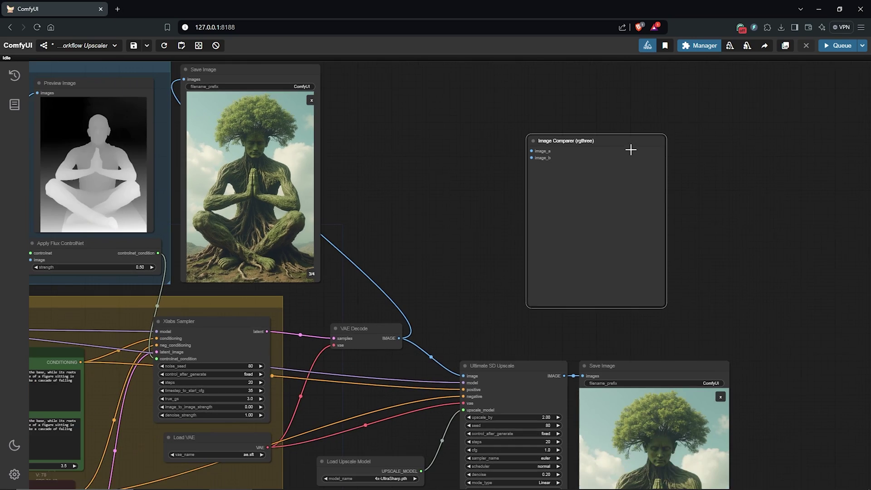
pyautogui.moveTo(472, 202); pyautogui.dragTo(479, 267)
pyautogui.moveTo(638, 186); pyautogui.dragTo(588, 124)
pyautogui.moveTo(405, 403); pyautogui.dragTo(455, 100)
pyautogui.scroll(2, 476, 176)
# Connect the Ultimate SD Upscale IMAGE output to the comparer's image_b
pyautogui.moveTo(550, 91); pyautogui.dragTo(627, 149)
pyautogui.click(563, 372)
pyautogui.scroll(-2, 545, 442)
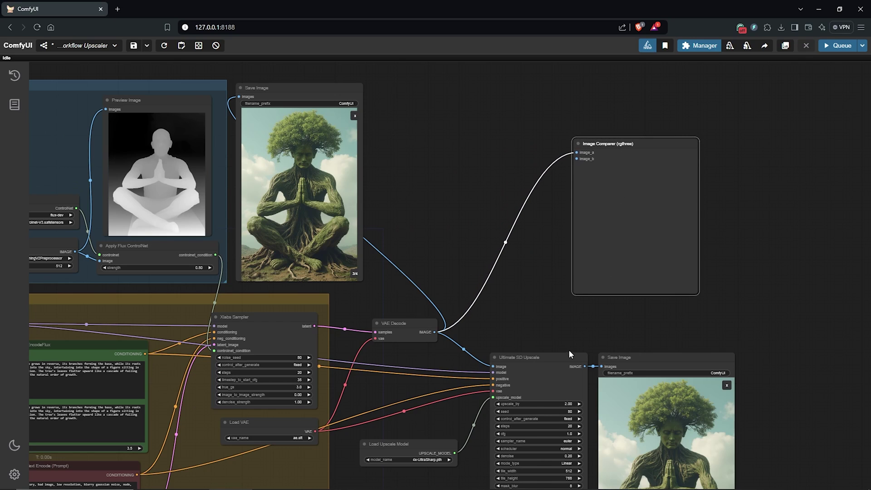
pyautogui.moveTo(558, 331); pyautogui.dragTo(526, 102)
pyautogui.scroll(4, 542, 119)
pyautogui.scroll(-3, 570, 228)
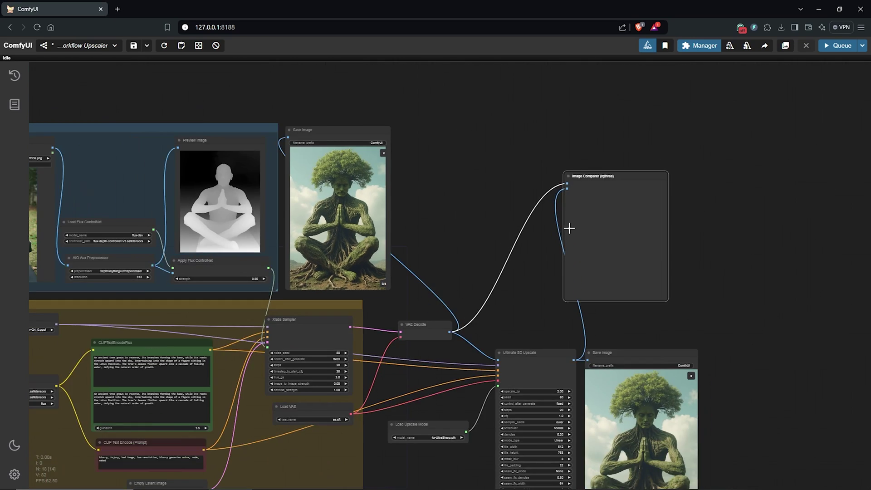
# Place the Image Comparer above the upscaler, enlarge it, and queue a new run
pyautogui.scroll(-3, 569, 228)
pyautogui.moveTo(548, 244); pyautogui.dragTo(595, 270)
pyautogui.moveTo(646, 192); pyautogui.dragTo(617, 154)
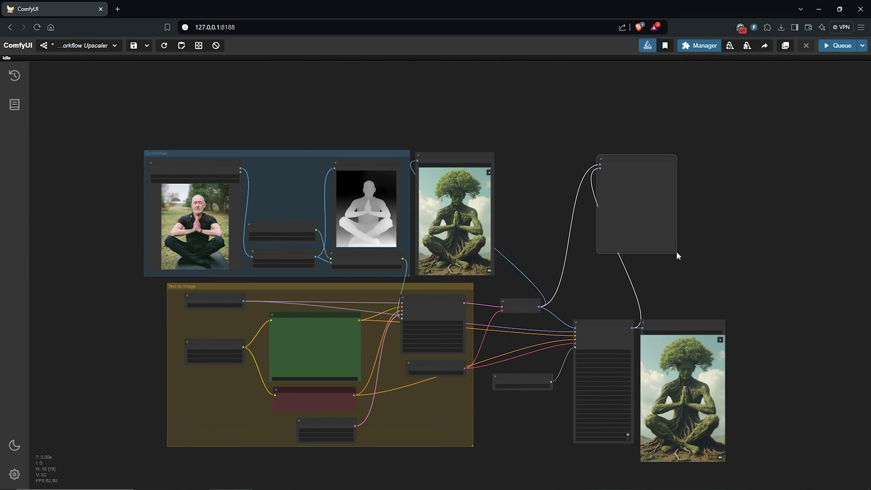
pyautogui.moveTo(677, 256); pyautogui.dragTo(706, 306)
pyautogui.scroll(2, 837, 169)
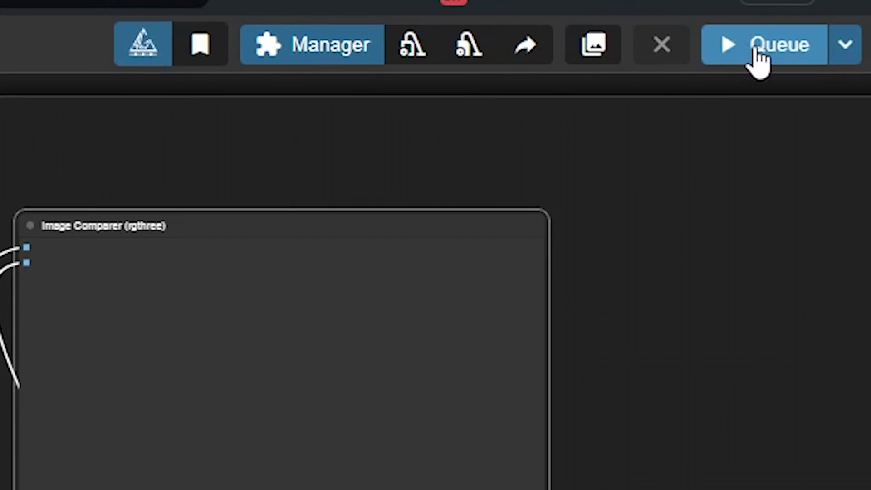
pyautogui.click(756, 54)
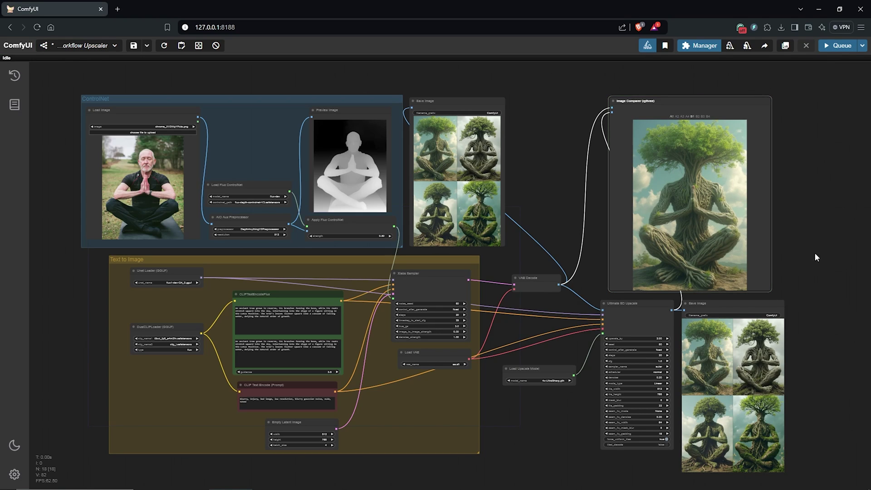
# Zoom in on the Image Comparer and pick A3 and B3 to compare the face detail
pyautogui.moveTo(814, 249); pyautogui.dragTo(737, 297)
pyautogui.scroll(5, 726, 286)
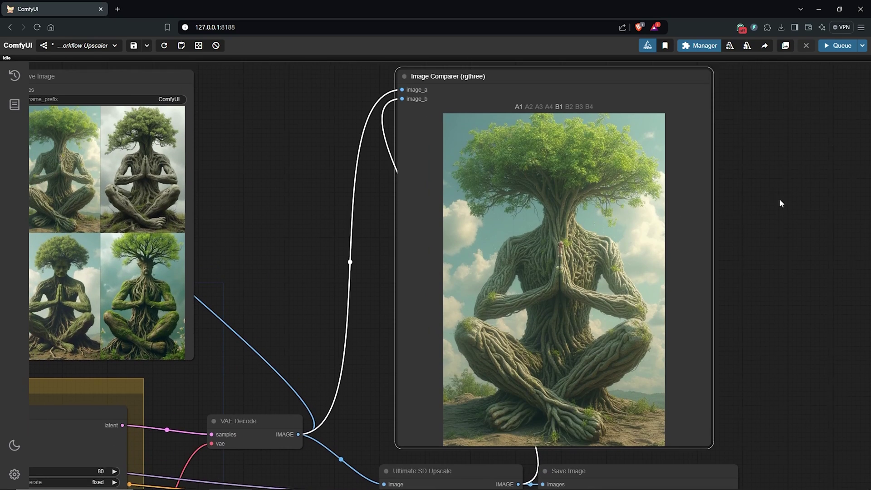
pyautogui.moveTo(779, 200); pyautogui.dragTo(867, 242)
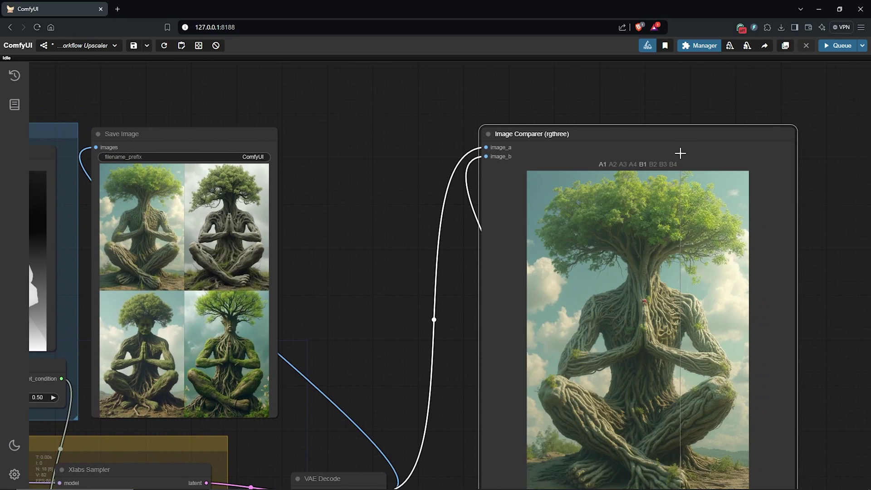
pyautogui.scroll(5, 679, 152)
pyautogui.moveTo(181, 147); pyautogui.dragTo(109, 212)
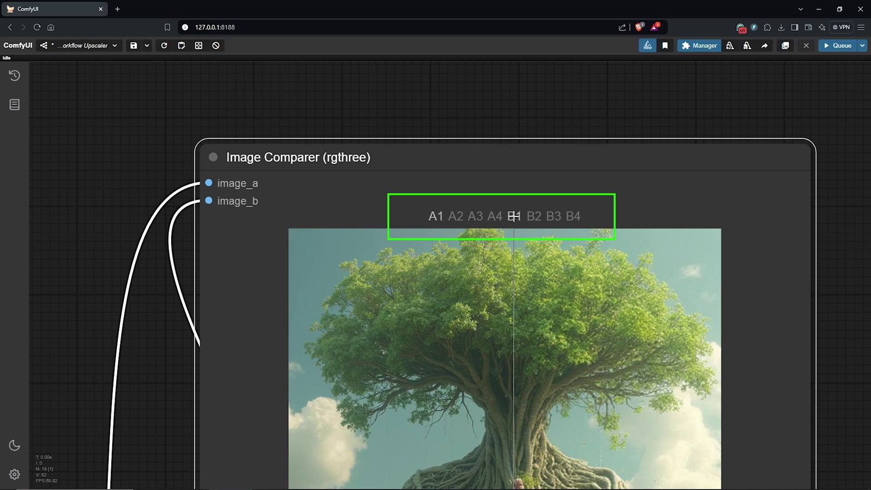
pyautogui.click(476, 216)
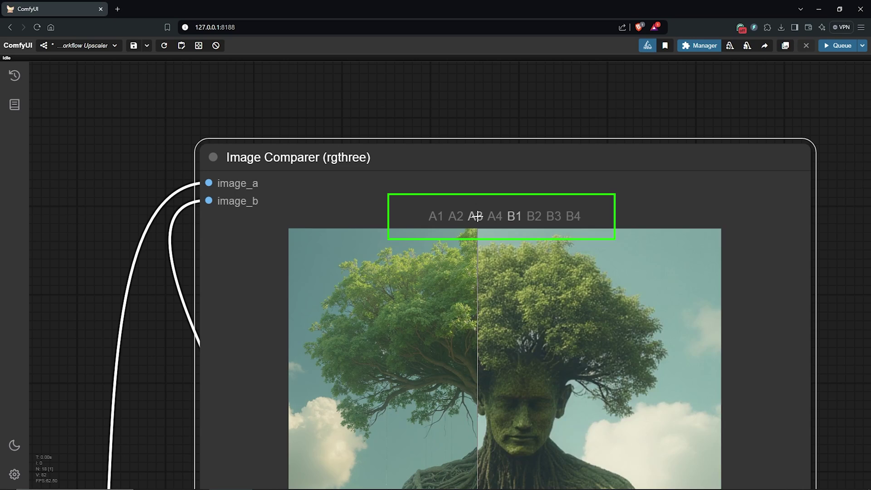
pyautogui.click(554, 216)
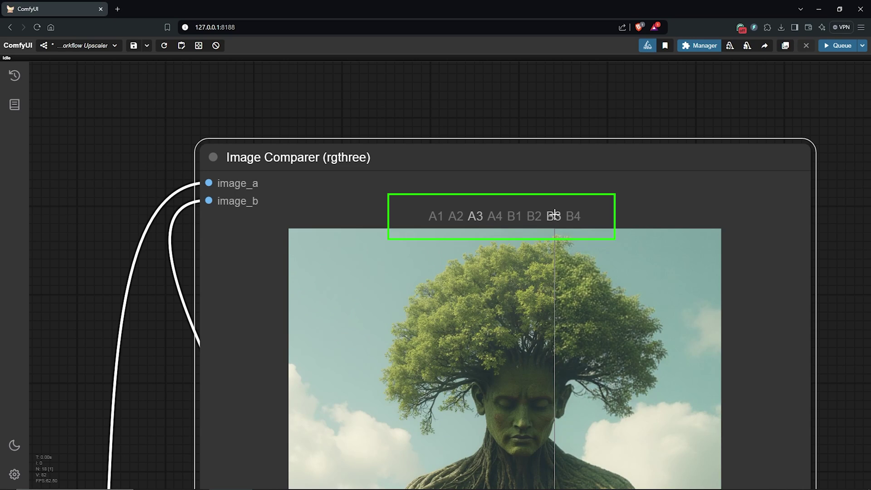
pyautogui.scroll(6, 535, 159)
pyautogui.scroll(2, 511, 161)
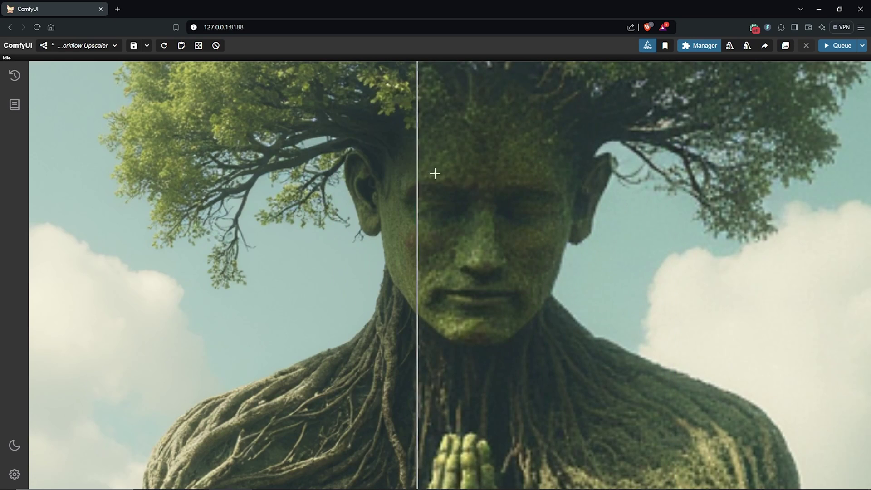
pyautogui.scroll(5, 484, 196)
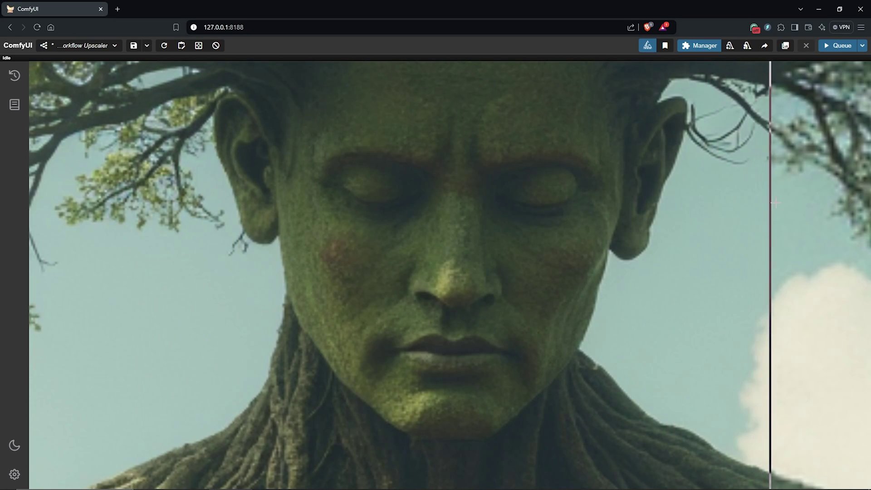
# Open the upscaled Save Image output full-size in a new browser tab
pyautogui.scroll(-5, 307, 249)
pyautogui.scroll(-2, 306, 244)
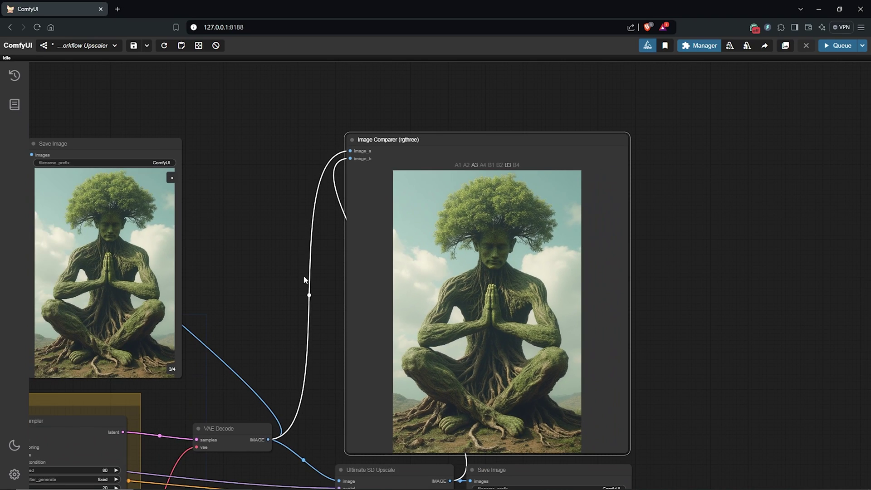
pyautogui.moveTo(307, 284); pyautogui.dragTo(304, 228)
pyautogui.scroll(-5, 725, 301)
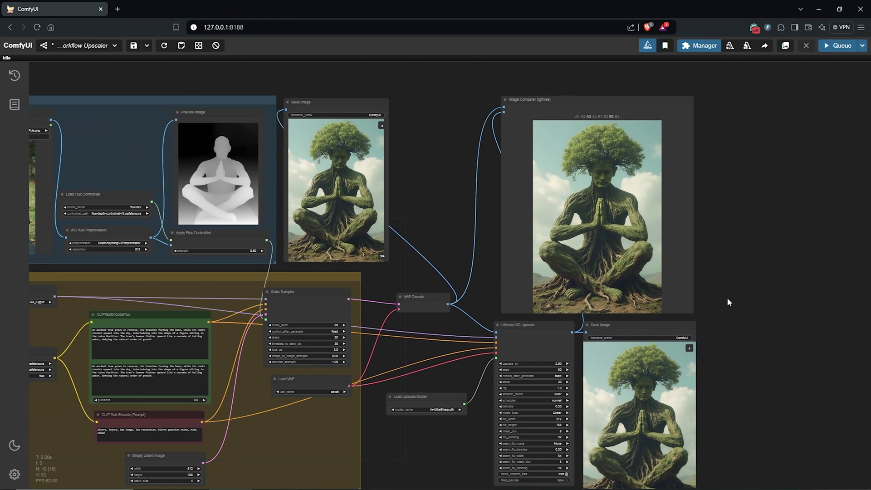
pyautogui.moveTo(725, 293); pyautogui.dragTo(712, 263)
pyautogui.rightClick(643, 367)
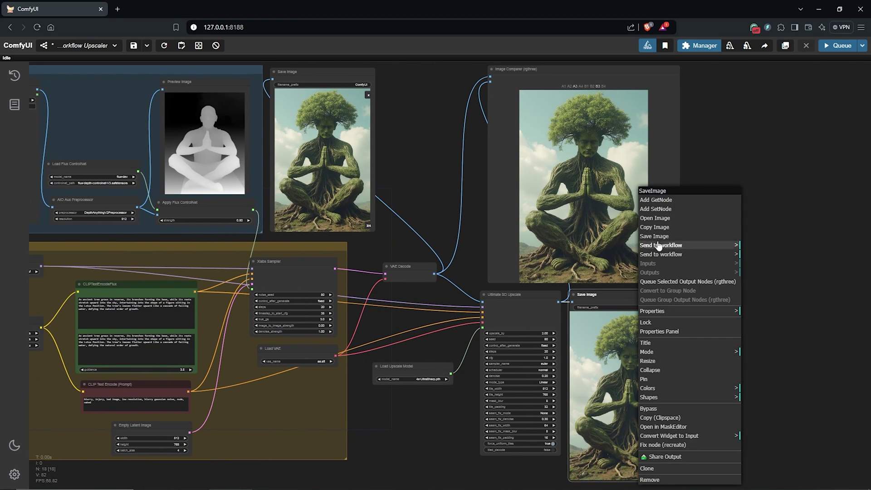
pyautogui.click(659, 218)
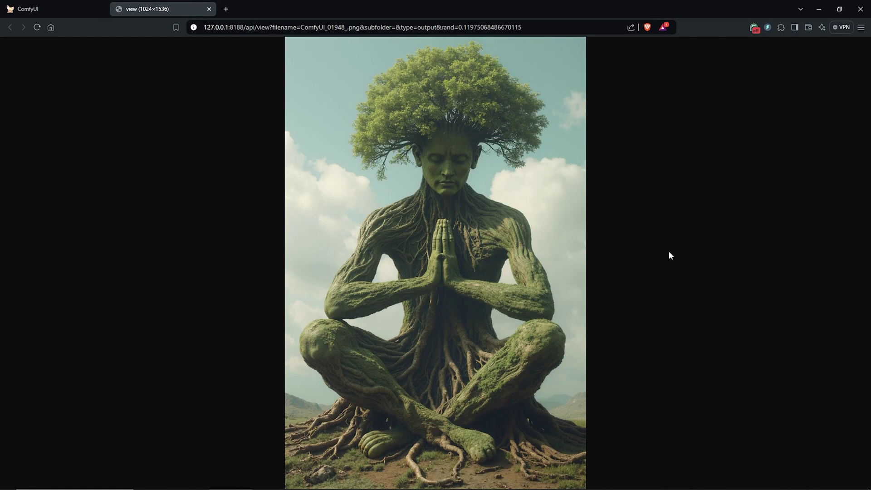
# Back in the workflow, open the original Save Image output full-size in another tab
pyautogui.click(64, 10)
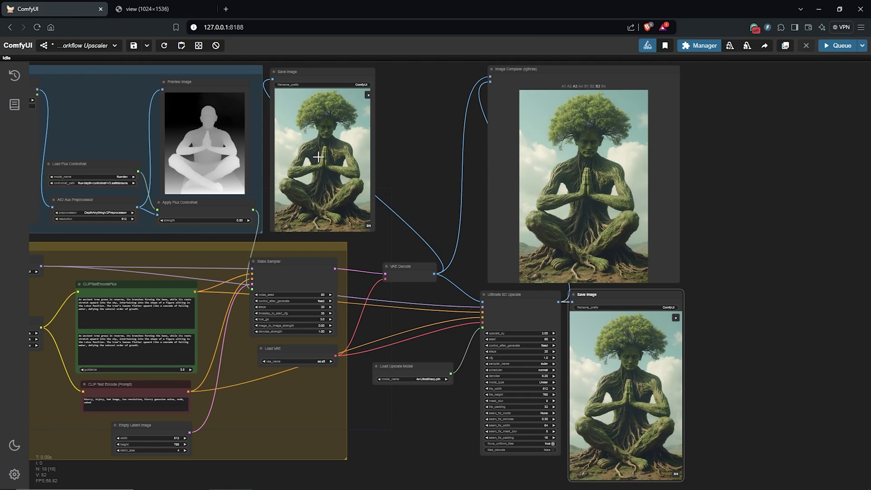
pyautogui.scroll(5, 492, 182)
pyautogui.rightClick(417, 183)
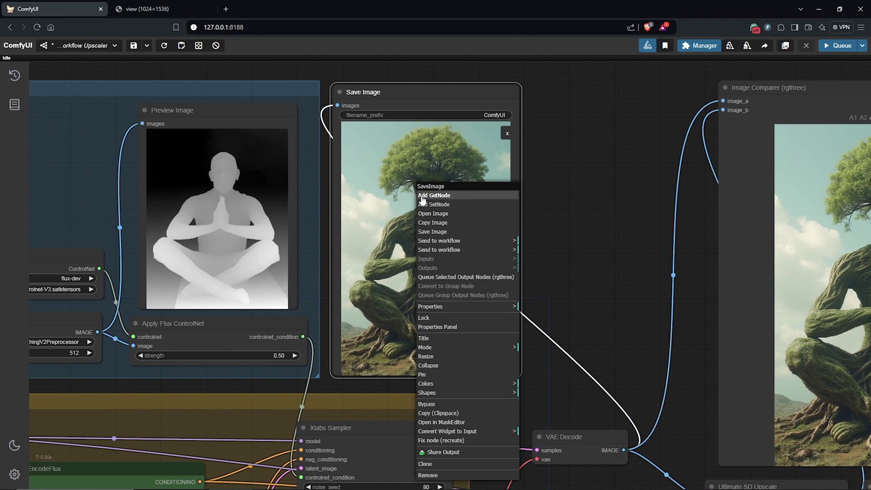
pyautogui.click(440, 213)
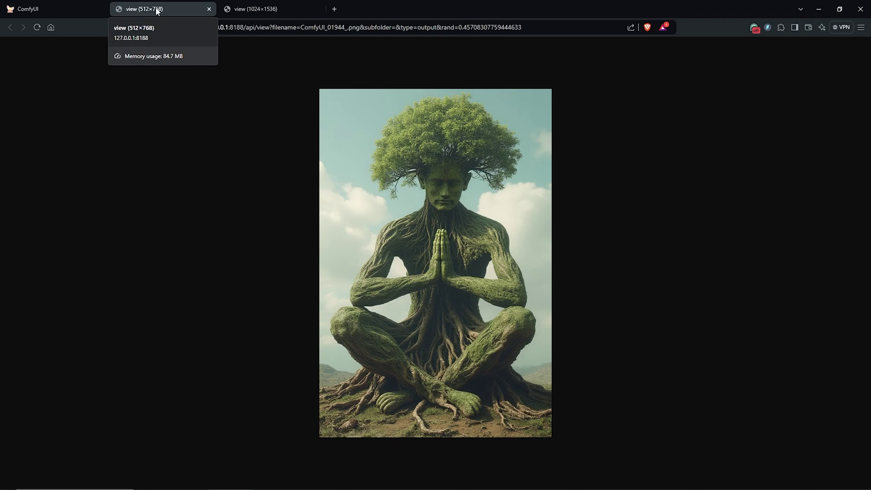
# Flip between the 1024×1536 upscale and 512×768 original tabs, then close the 512×768 tab
pyautogui.click(265, 12)
pyautogui.hotkey('ctrl', 'shift', 'Tab')
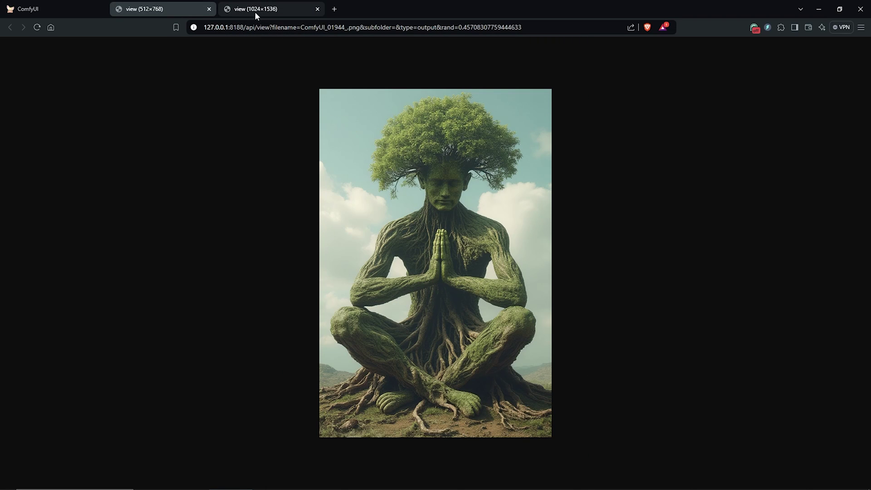
pyautogui.click(264, 12)
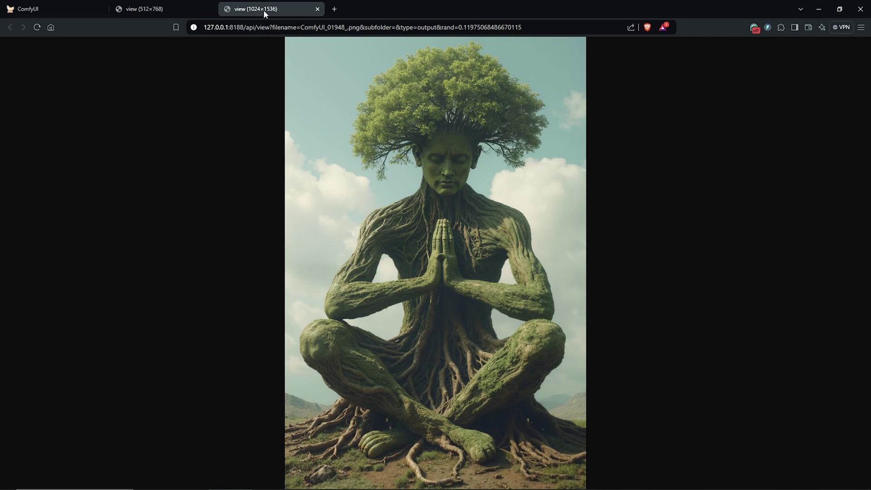
pyautogui.click(139, 10)
pyautogui.click(210, 9)
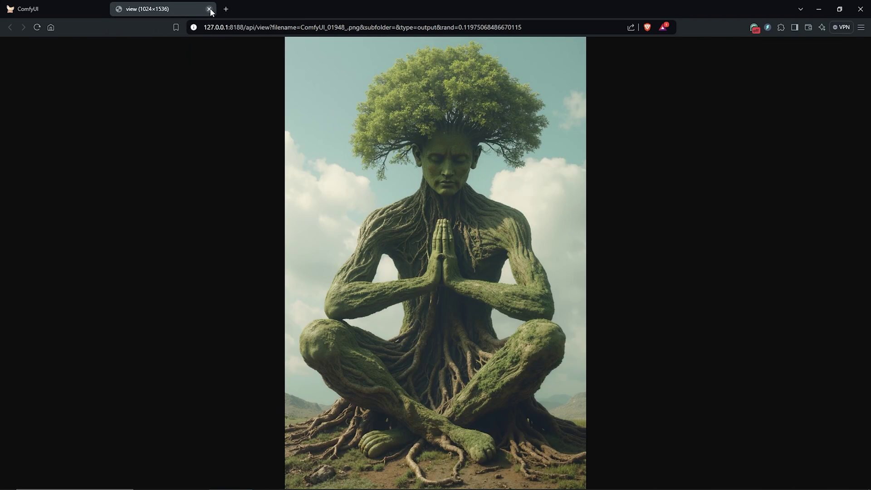
# Close the upscaled image tab and reposition the workflow on the ComfyUI canvas
pyautogui.click(209, 9)
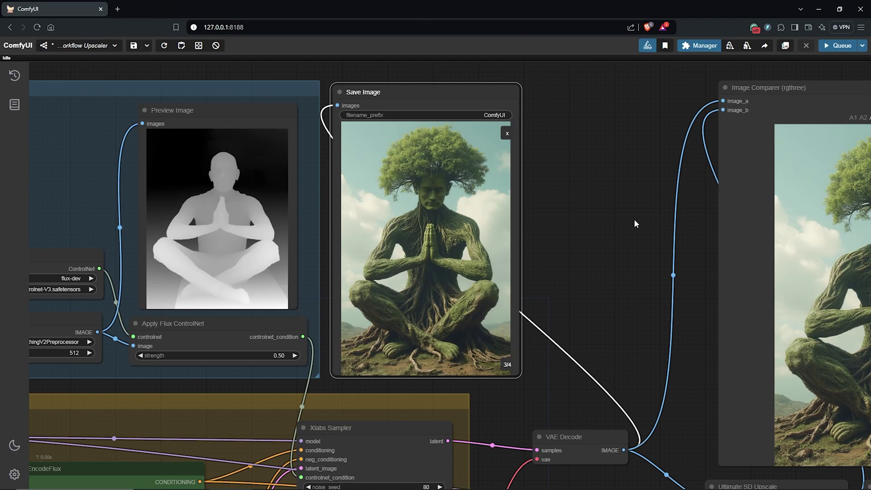
pyautogui.scroll(-5, 633, 219)
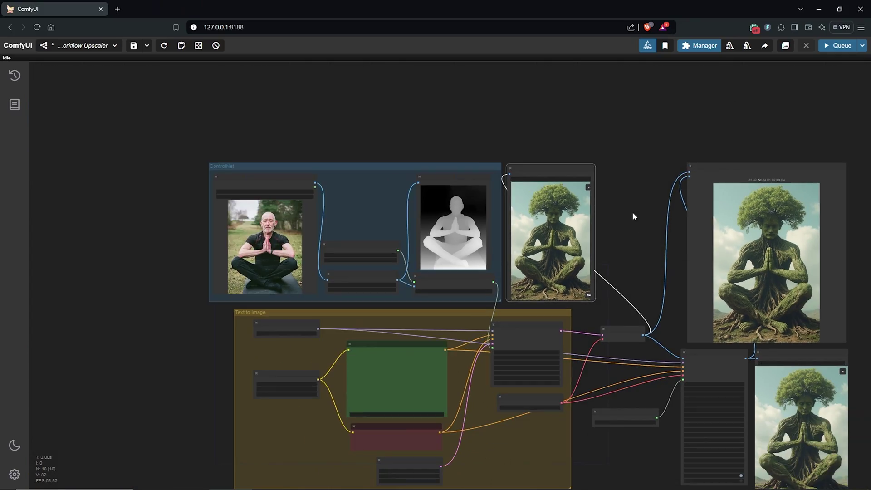
pyautogui.moveTo(633, 211); pyautogui.dragTo(529, 163)
pyautogui.scroll(2, 338, 202)
# In the console log, highlight the 1024x1536 canvas size and the 693.55-second run time
pyautogui.hotkey('alt', 'Tab')
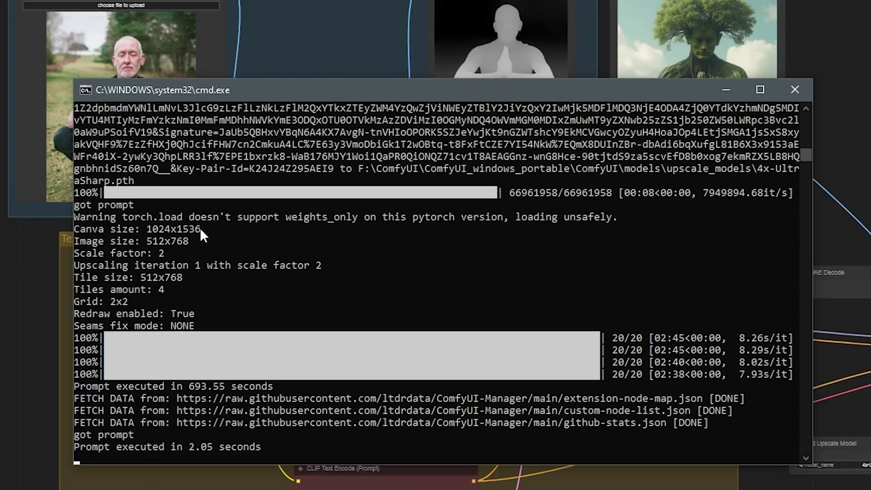
pyautogui.moveTo(182, 234); pyautogui.dragTo(140, 243)
pyautogui.click(176, 241)
pyautogui.hotkey('ctrl', 'c')
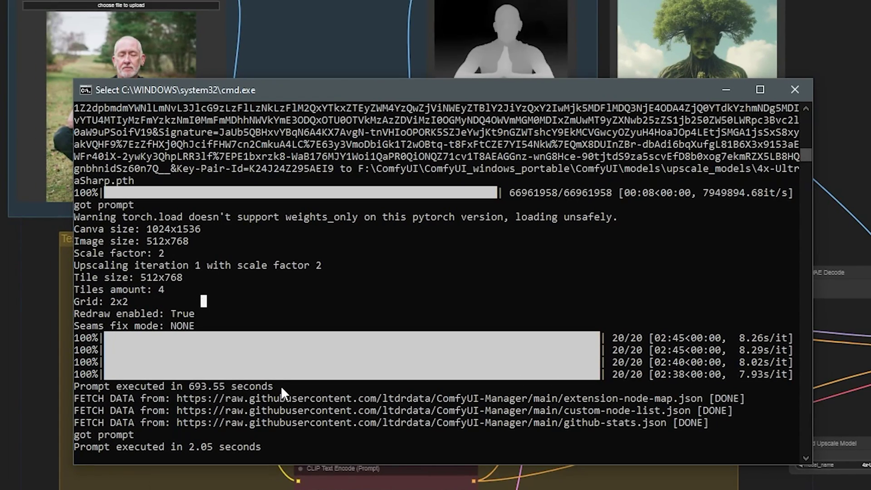
pyautogui.moveTo(282, 386); pyautogui.dragTo(255, 382)
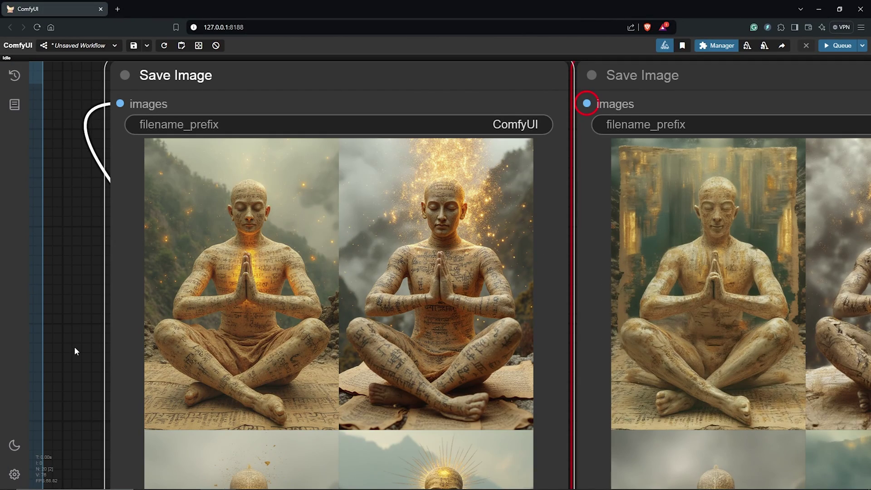
# Slide the comparer split across the close-up face, then zoom out toward the upscaler workflow
pyautogui.moveTo(78, 350); pyautogui.dragTo(99, 108)
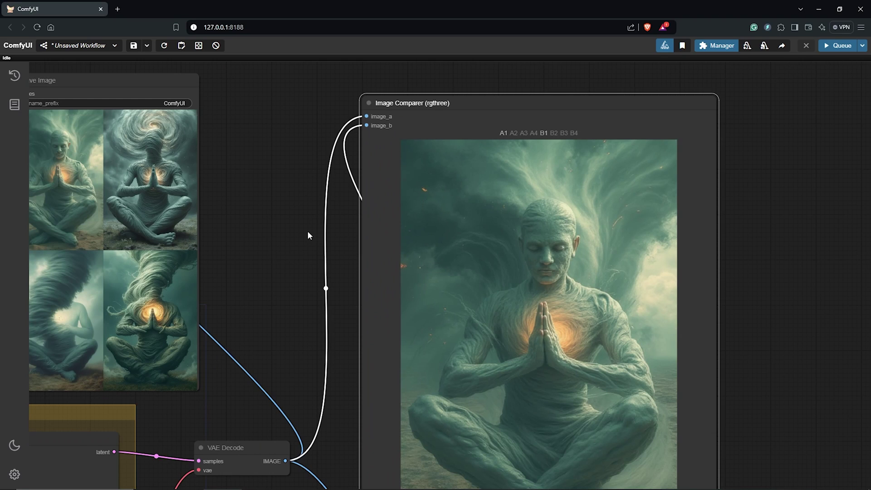
pyautogui.moveTo(307, 230); pyautogui.dragTo(282, 168)
pyautogui.scroll(-1, 282, 169)
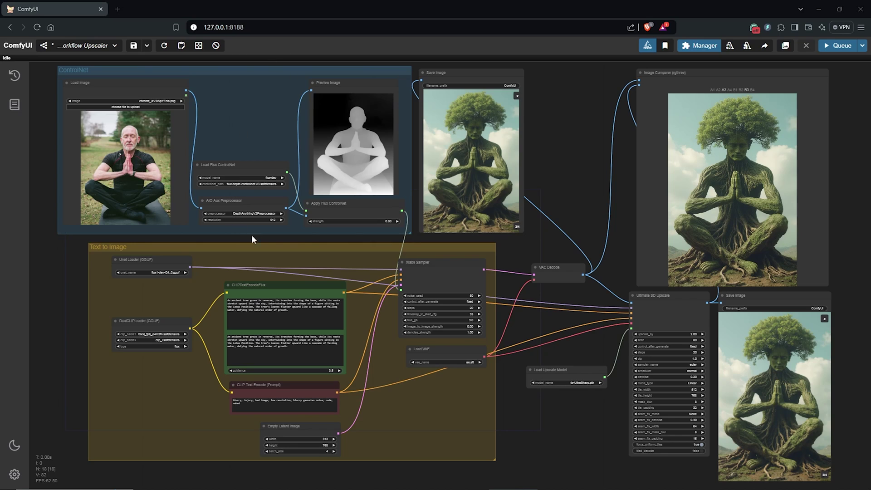
pyautogui.click(15, 475)
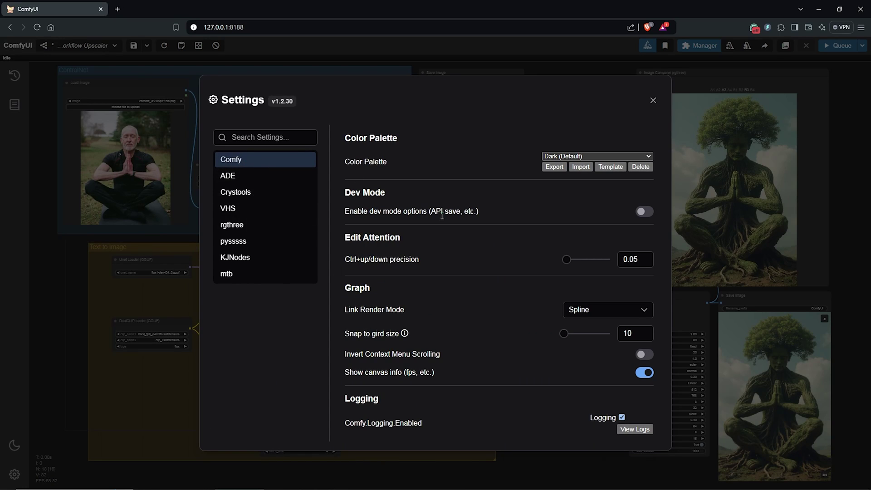
pyautogui.scroll(-5, 442, 216)
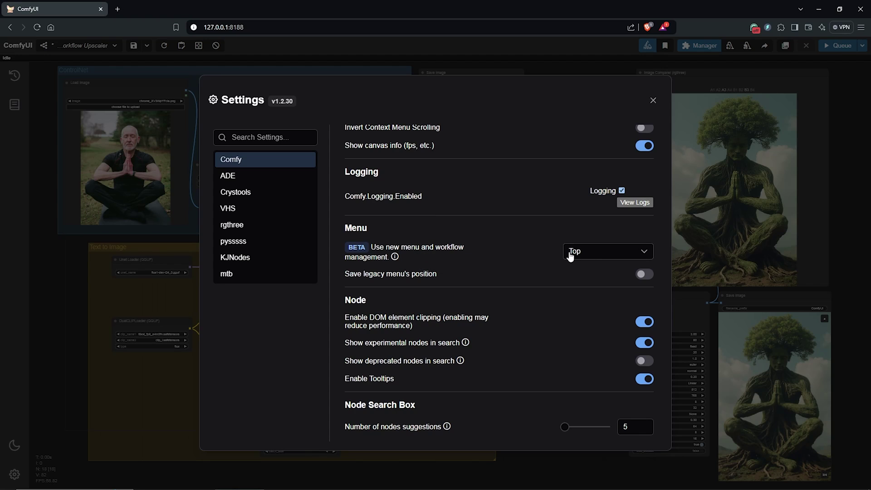
pyautogui.click(591, 256)
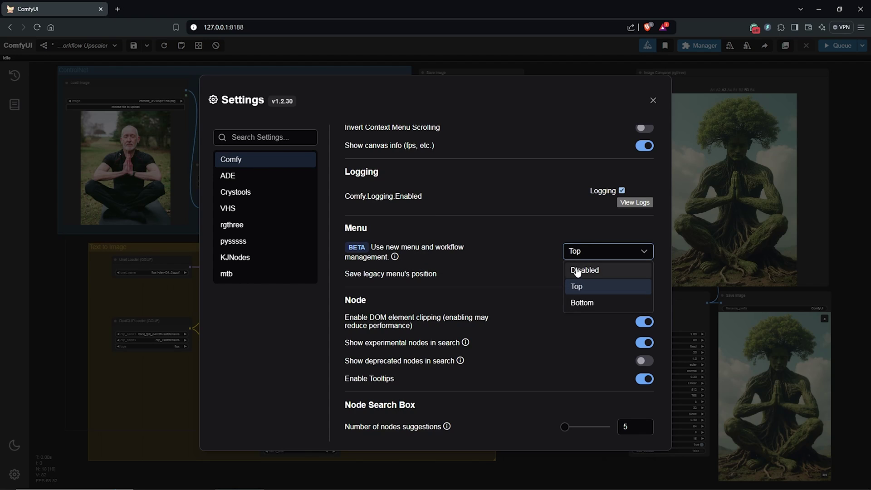
pyautogui.click(580, 272)
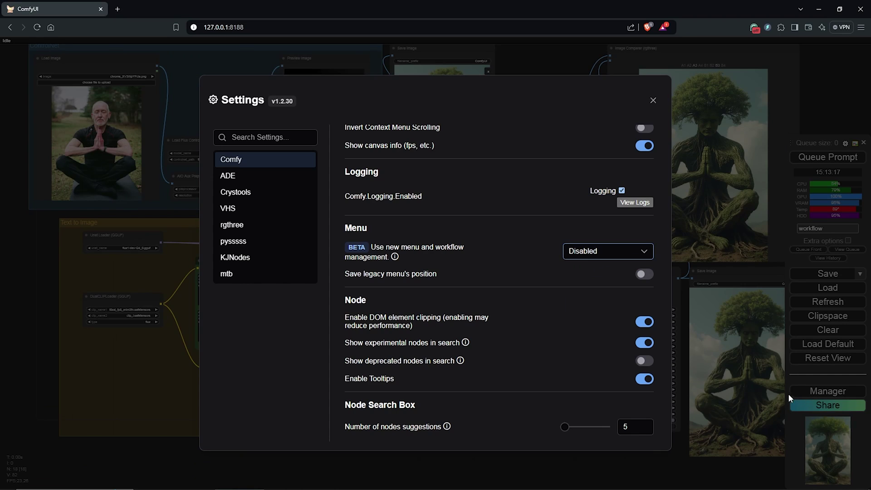
pyautogui.click(614, 257)
pyautogui.click(582, 288)
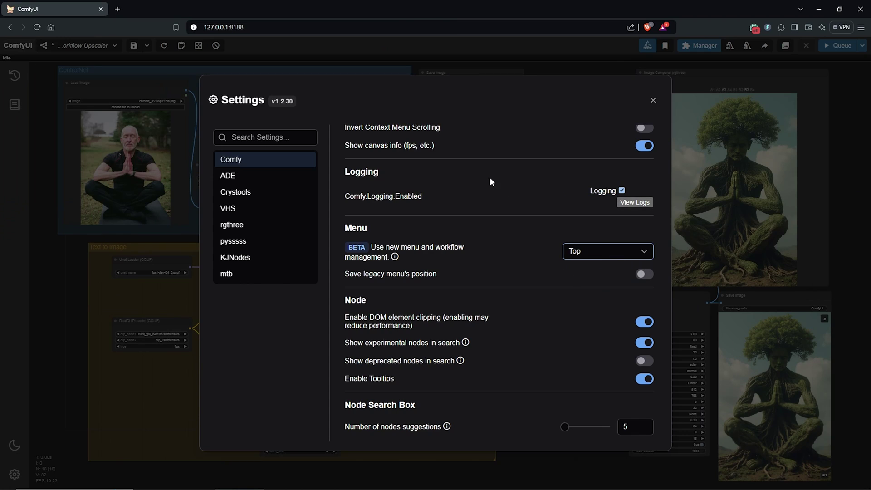
pyautogui.click(653, 101)
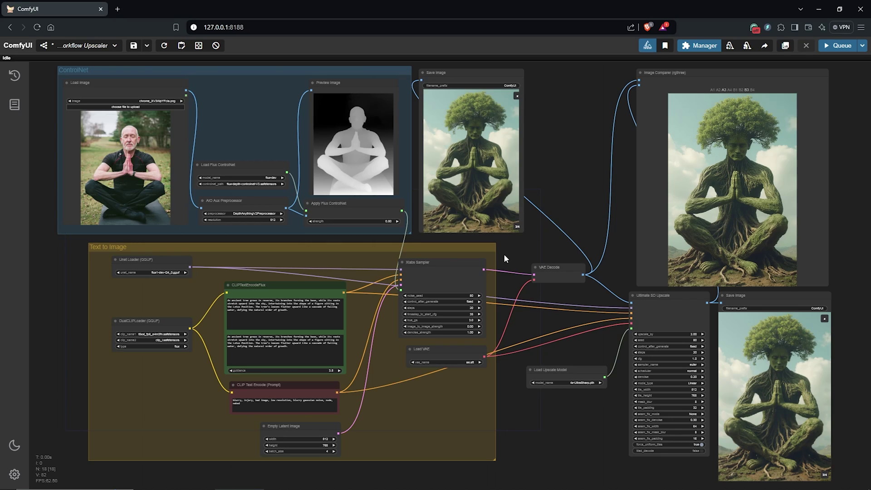
# Nudge the Text to Image and ControlNet groups and original Save Image node; widen Image Comparer slightly
pyautogui.moveTo(482, 246); pyautogui.dragTo(481, 244)
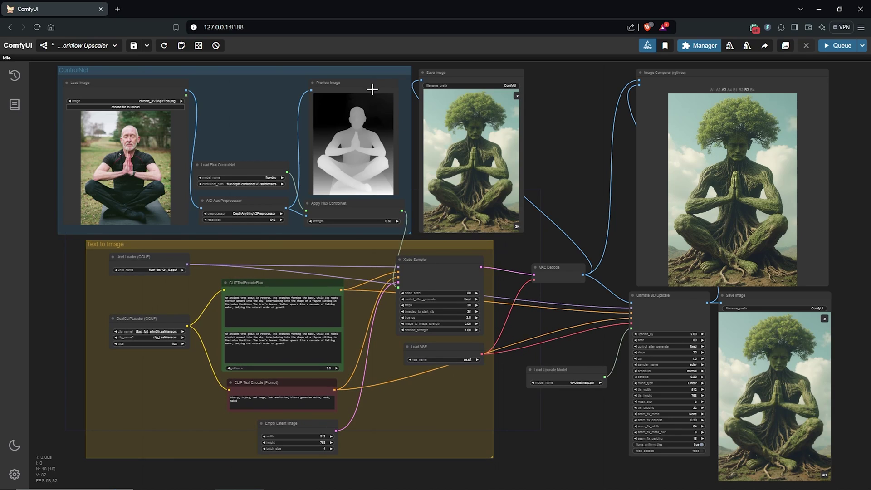
pyautogui.moveTo(370, 69); pyautogui.dragTo(376, 71)
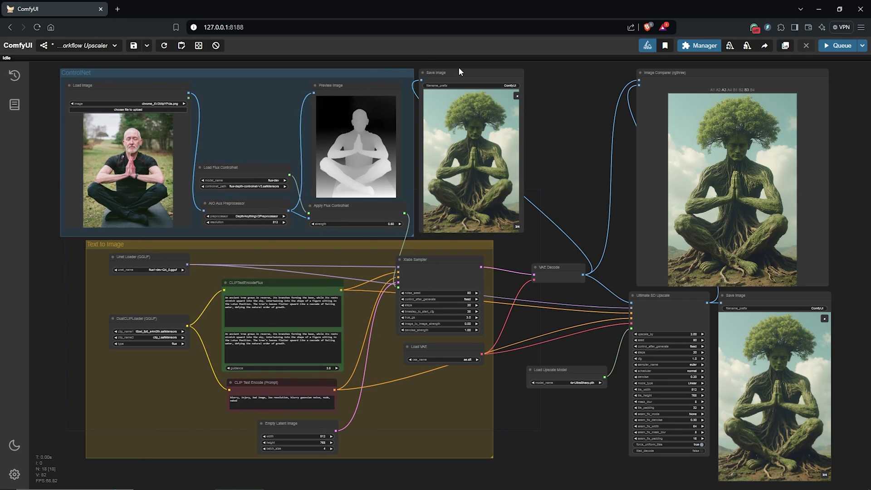
pyautogui.moveTo(459, 69); pyautogui.dragTo(459, 72)
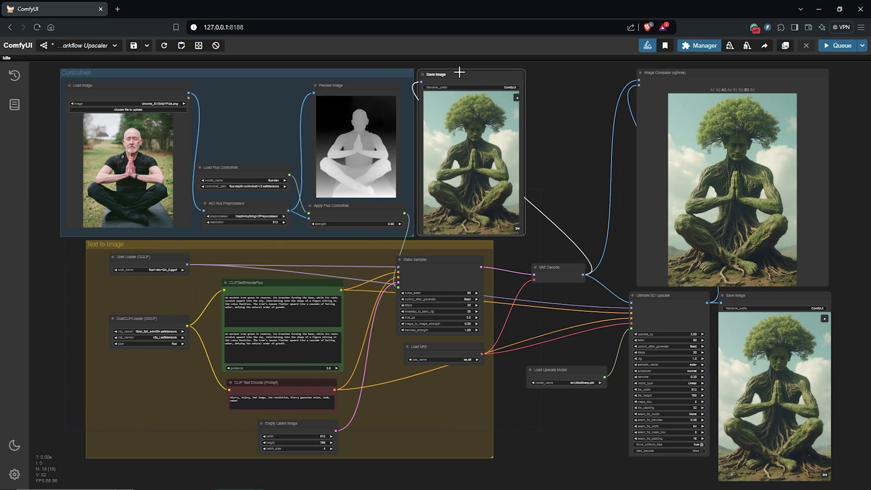
pyautogui.click(719, 75)
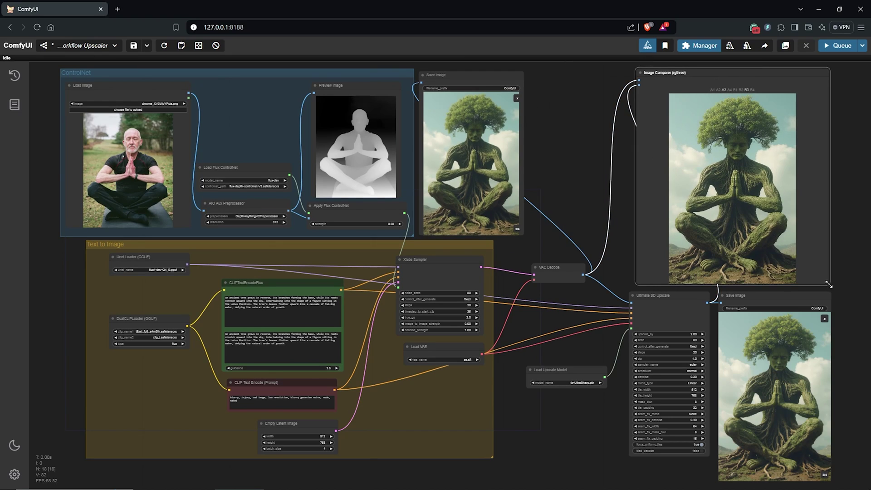
pyautogui.moveTo(829, 285); pyautogui.dragTo(834, 286)
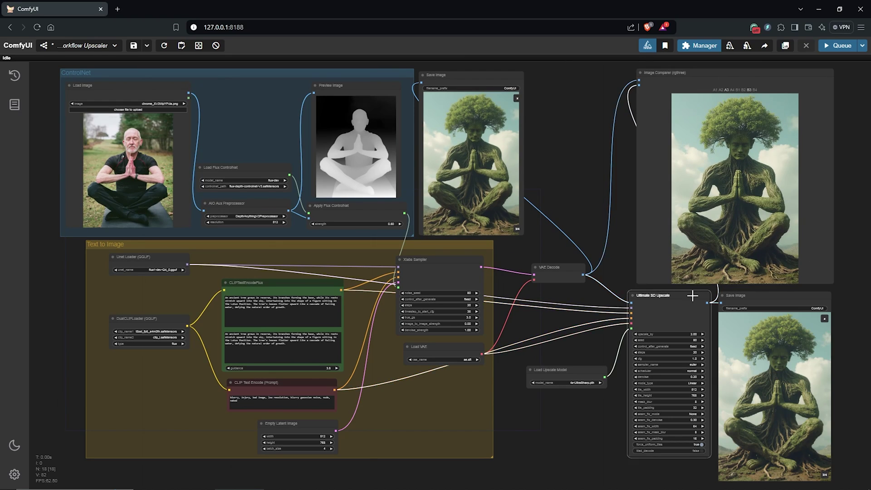